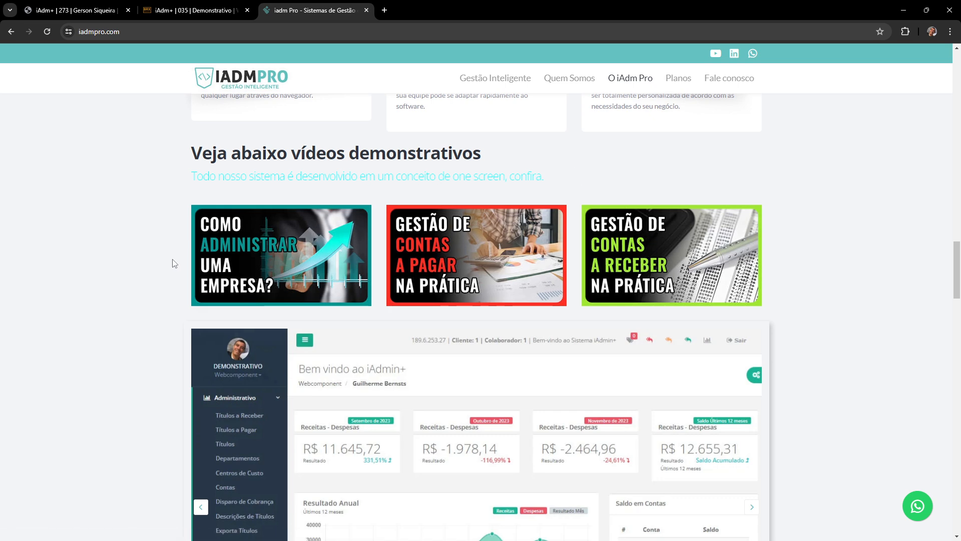
Open the Departamentos registration page in the iadmpro.com account and start a new department description.
left_click(203, 14)
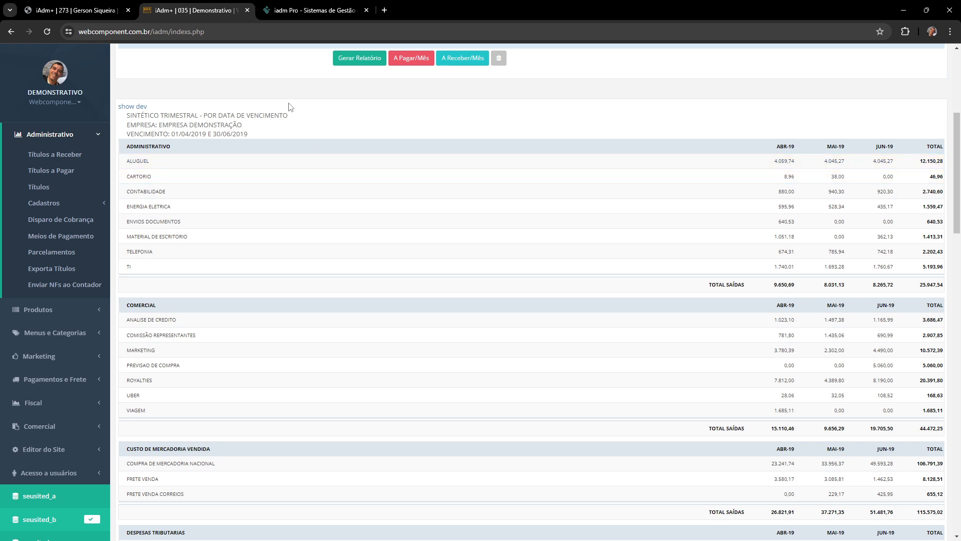
left_click(84, 15)
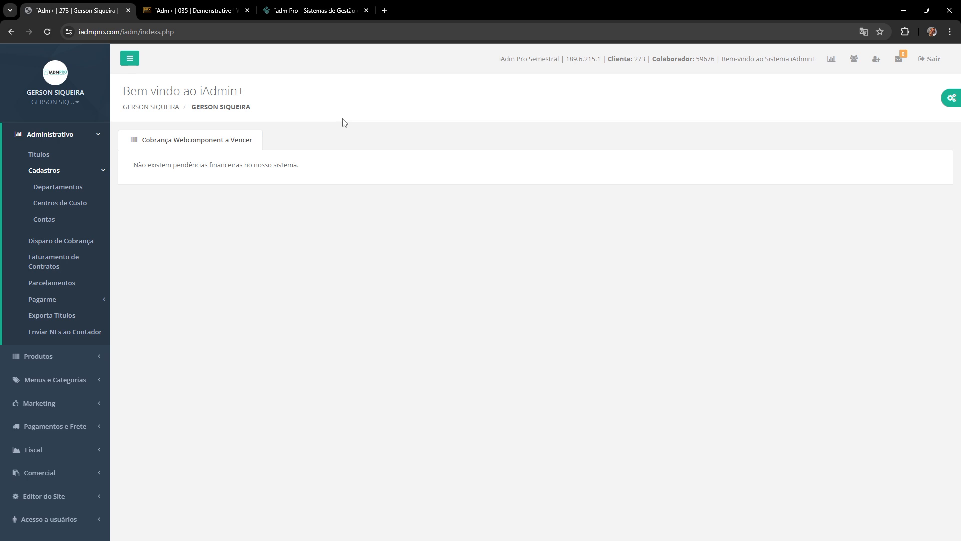
left_click(71, 139)
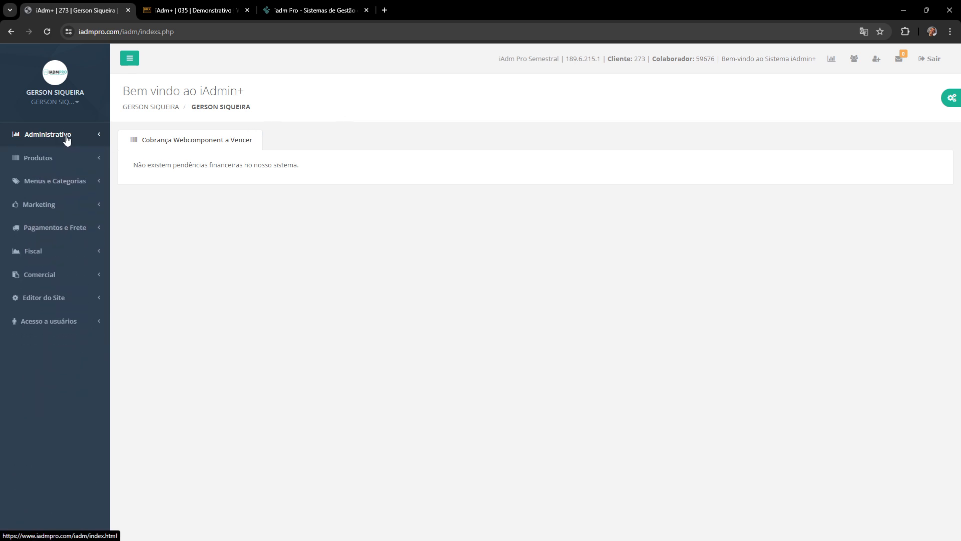
left_click(67, 139)
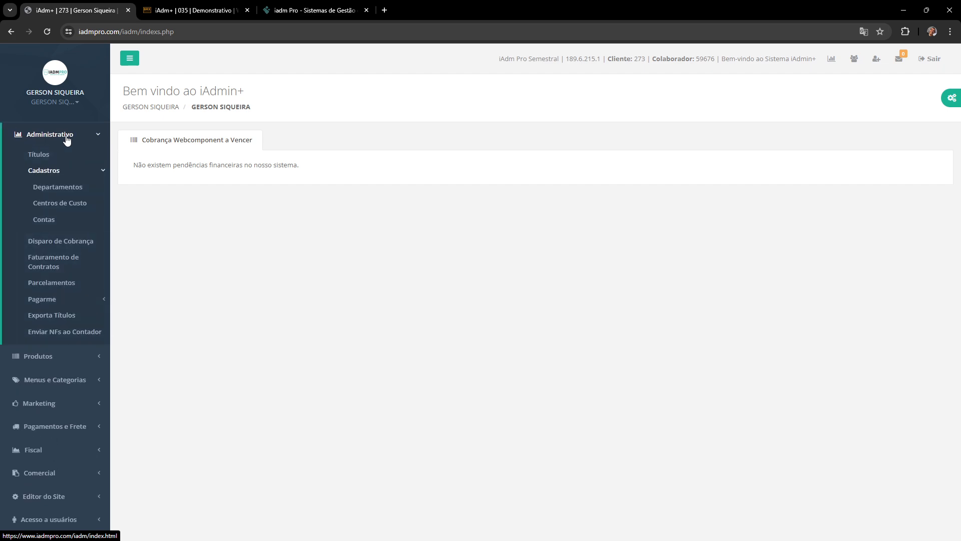
left_click(58, 173)
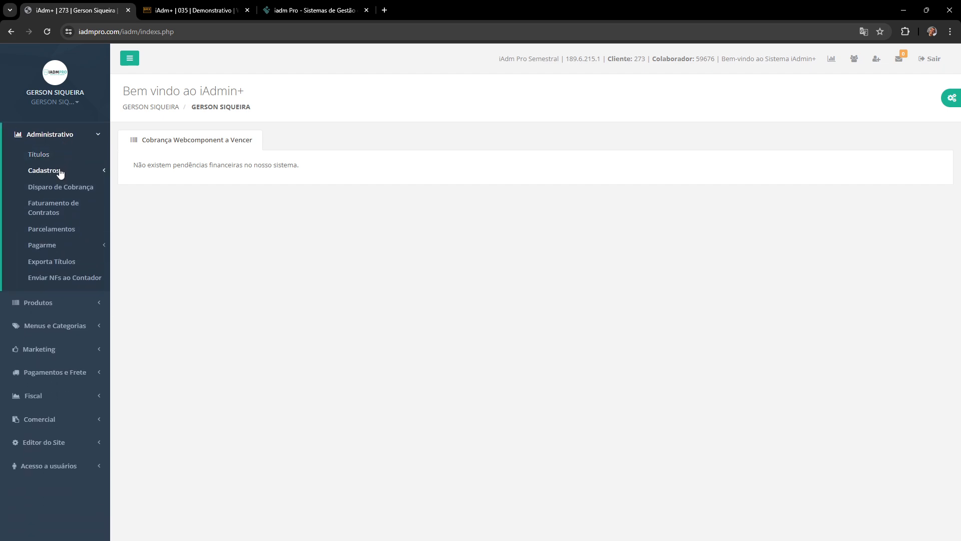
left_click(60, 173)
left_click(64, 186)
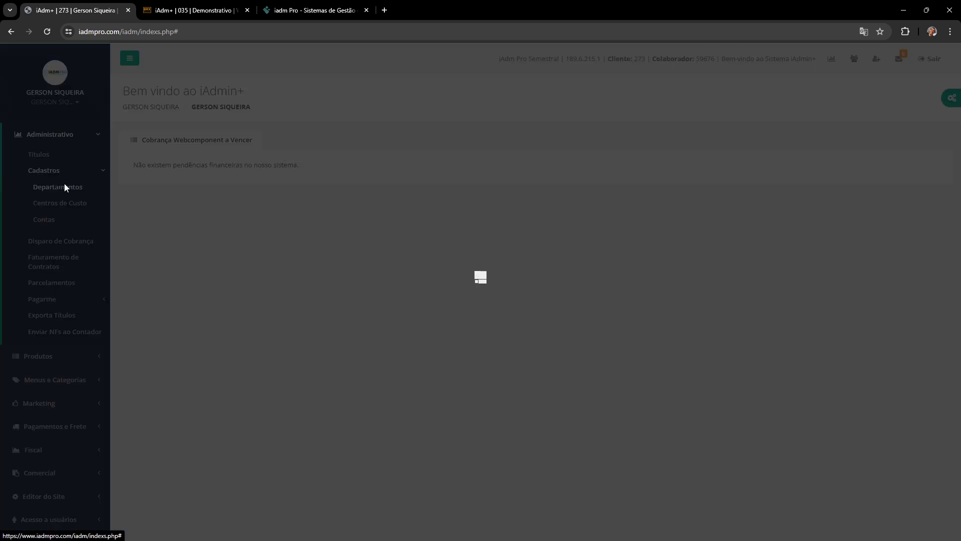
left_click(383, 174)
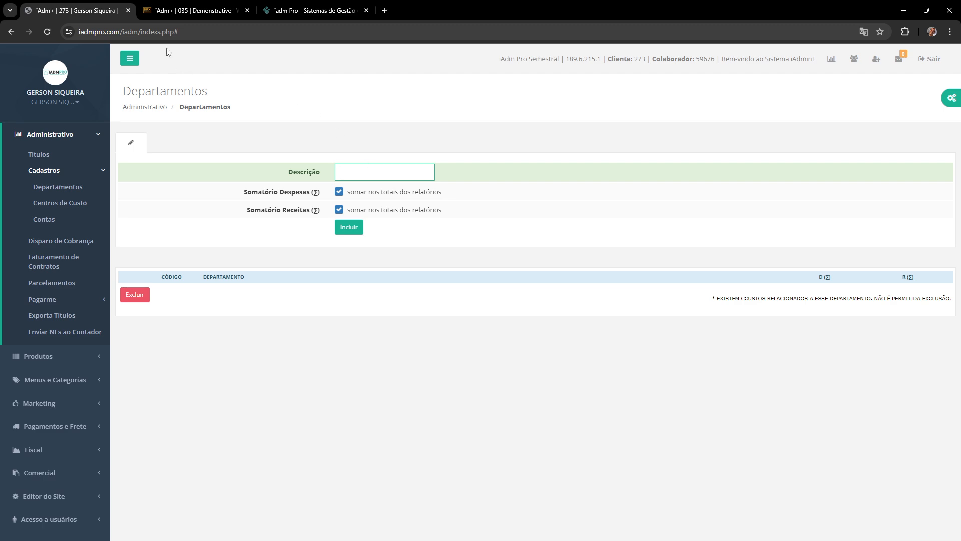
Examine how expenses are grouped by department in the demonstration account's SINTÉTICO - DRE - TRIMESTRAL report.
left_click(197, 10)
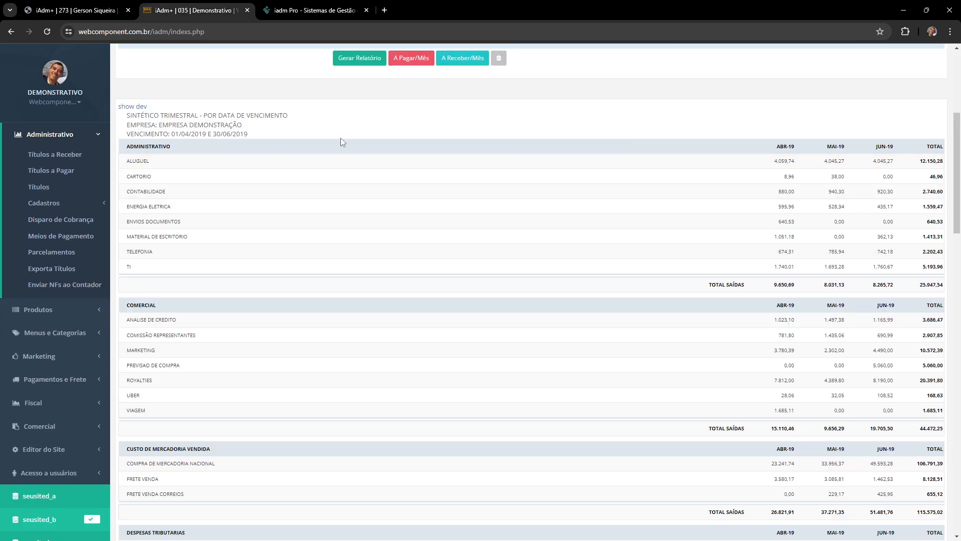
scroll(330, 157, "down", 2)
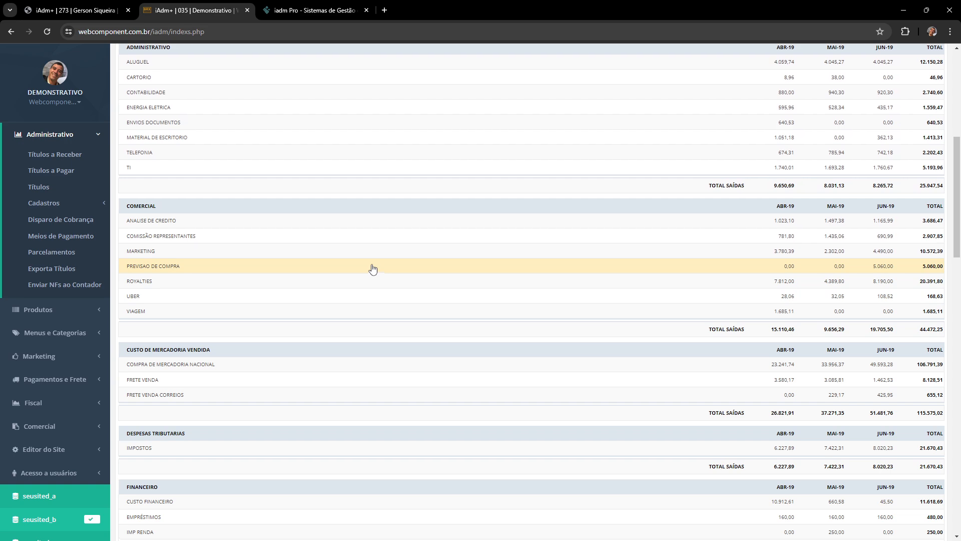
scroll(368, 263, "up", 2)
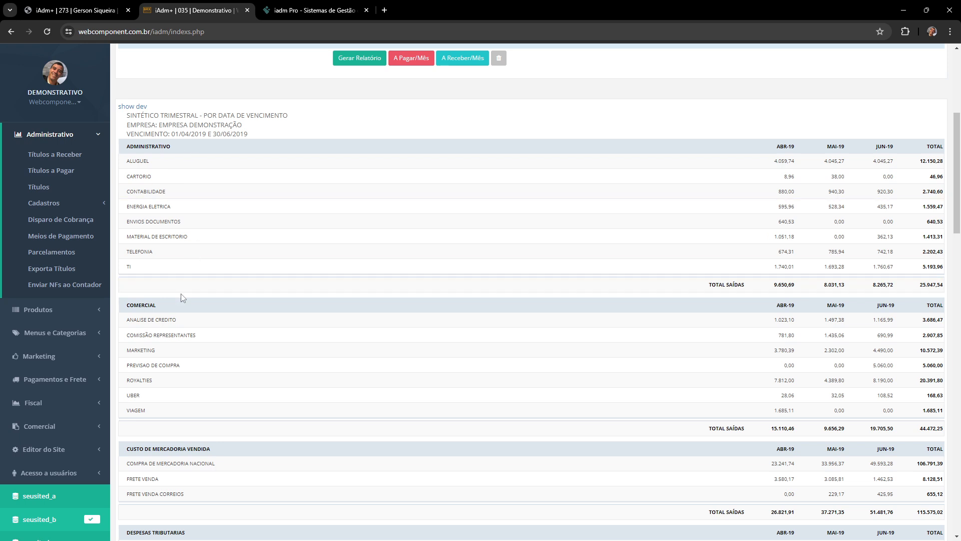
scroll(267, 440, "down", 2)
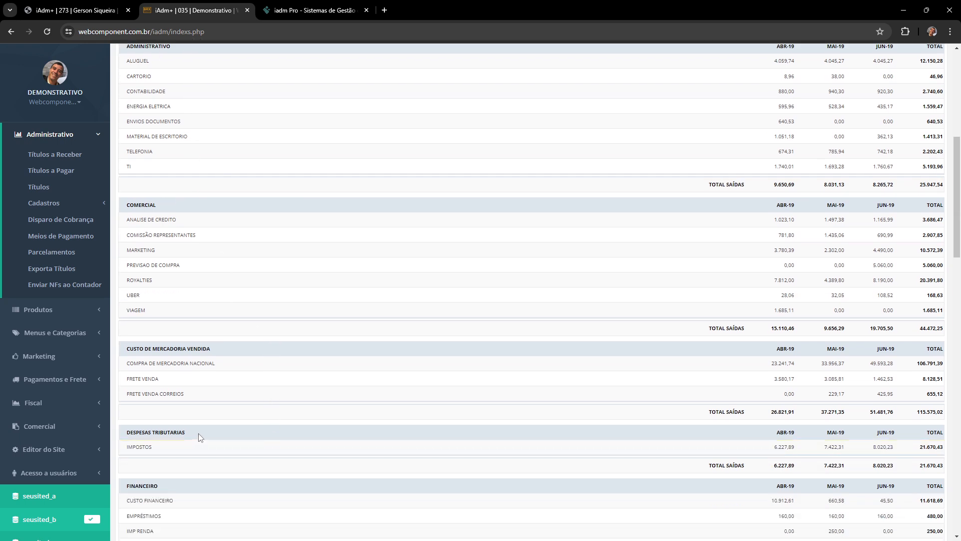
scroll(212, 444, "down", 1)
scroll(339, 410, "up", 8)
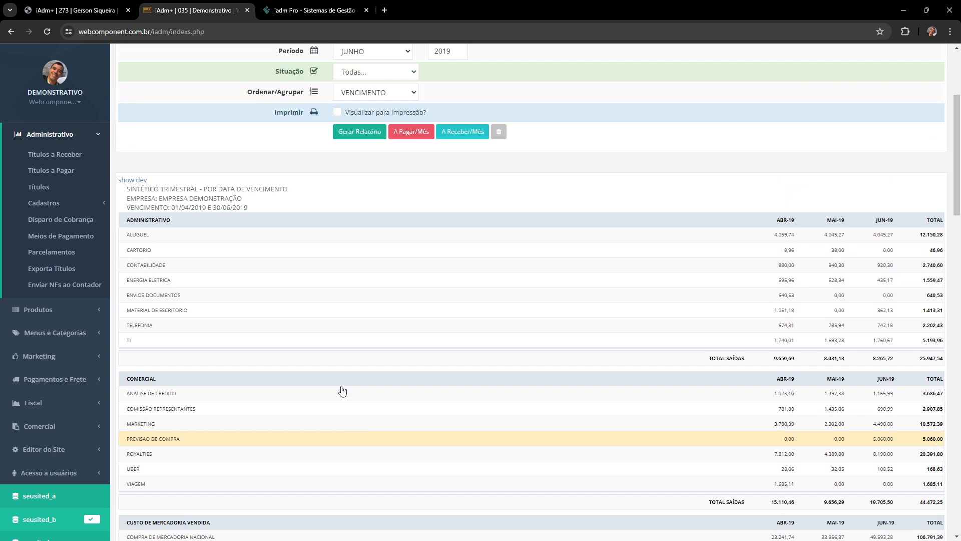
scroll(472, 346, "down", 2)
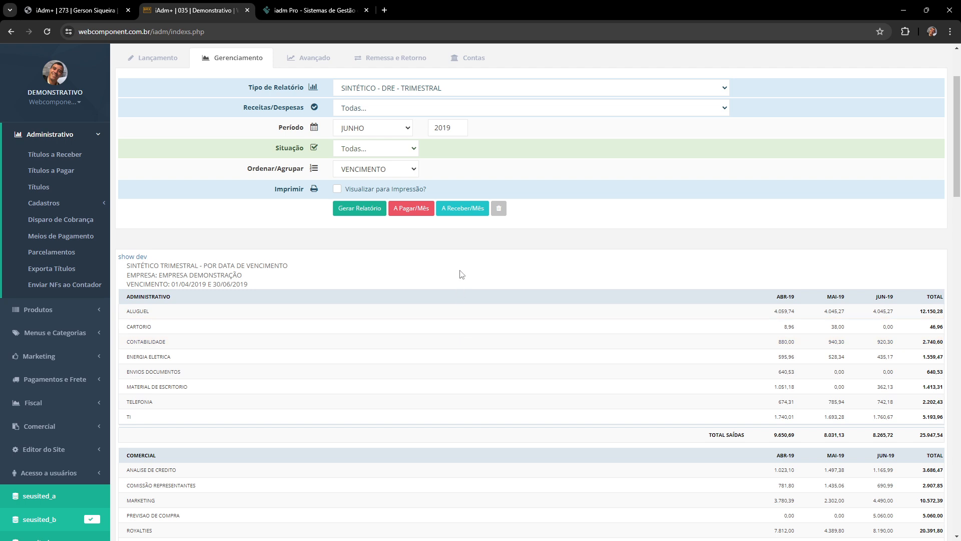
scroll(405, 256, "down", 1)
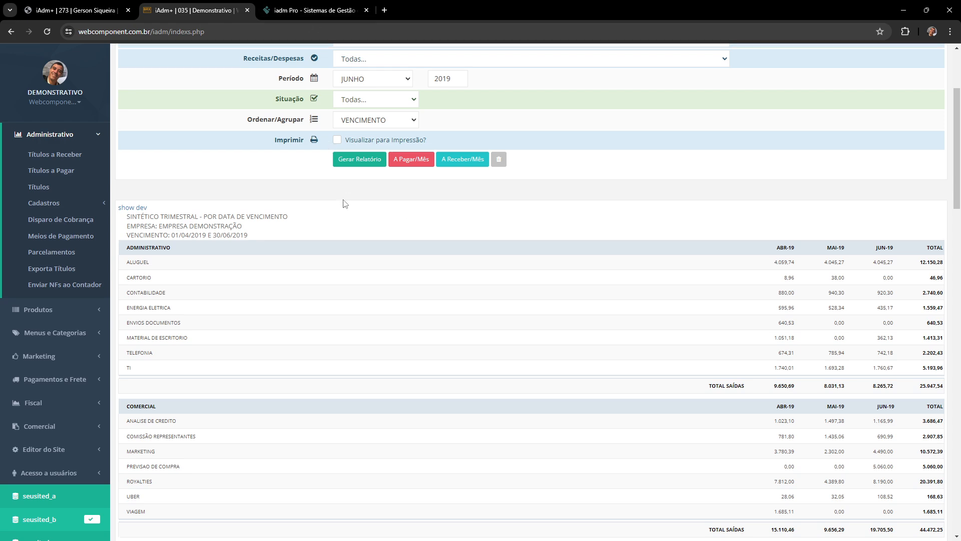
scroll(312, 328, "up", 2)
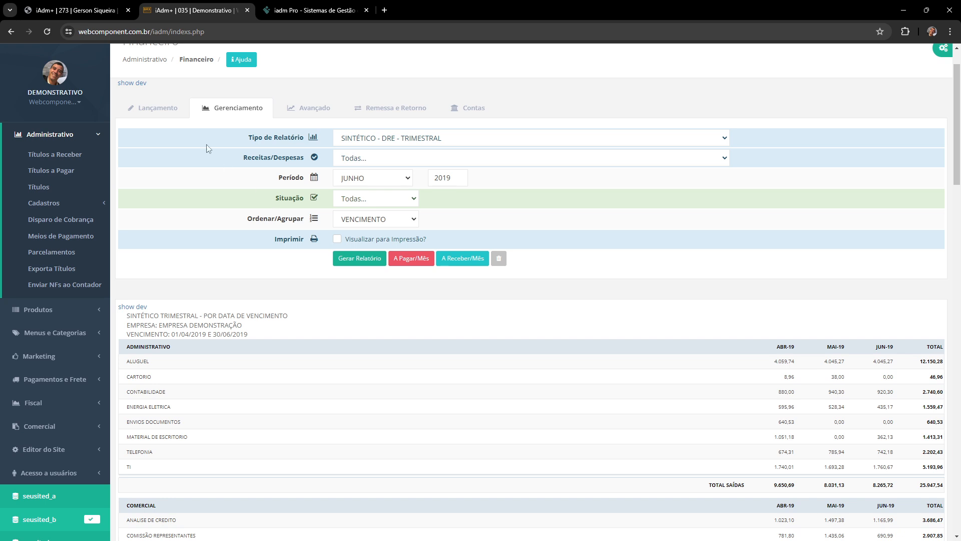
Return to the iadmpro.com account and add a department named Administrativo, counted in both expense and revenue totals.
left_click(98, 12)
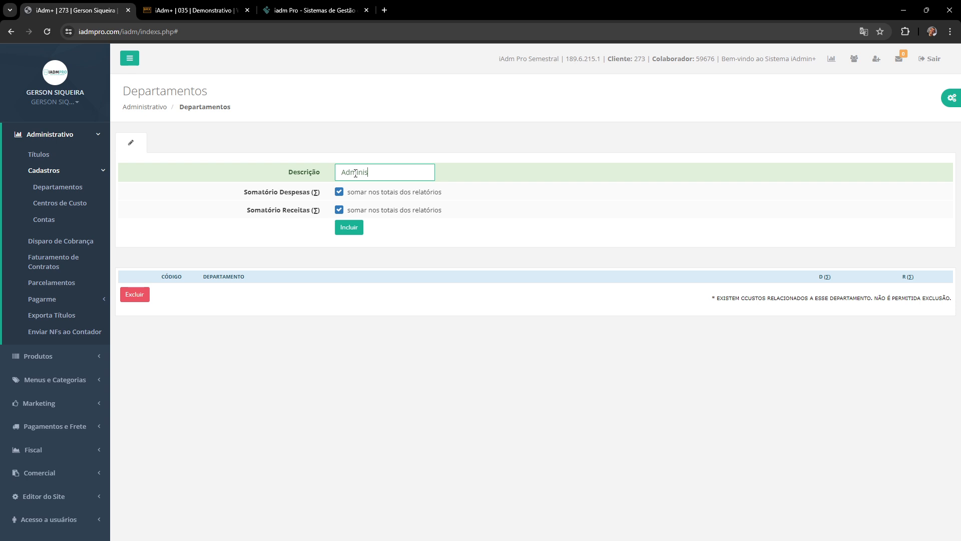
type("tivo")
left_click(357, 230)
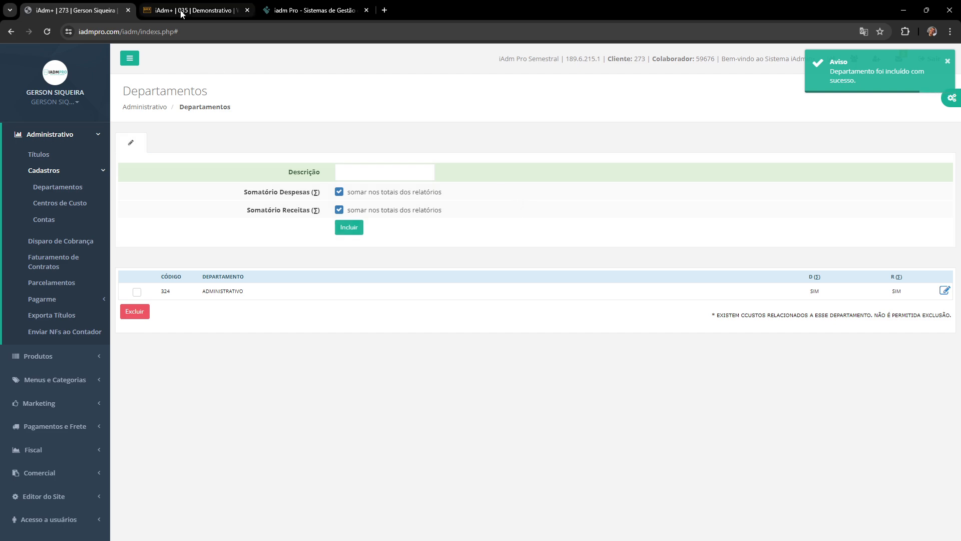
Check the remaining department groups in the demonstration report and add a department named PESSOAL in the iadmpro.com account.
left_click(242, 11)
scroll(682, 395, "down", 10)
scroll(701, 365, "up", 8)
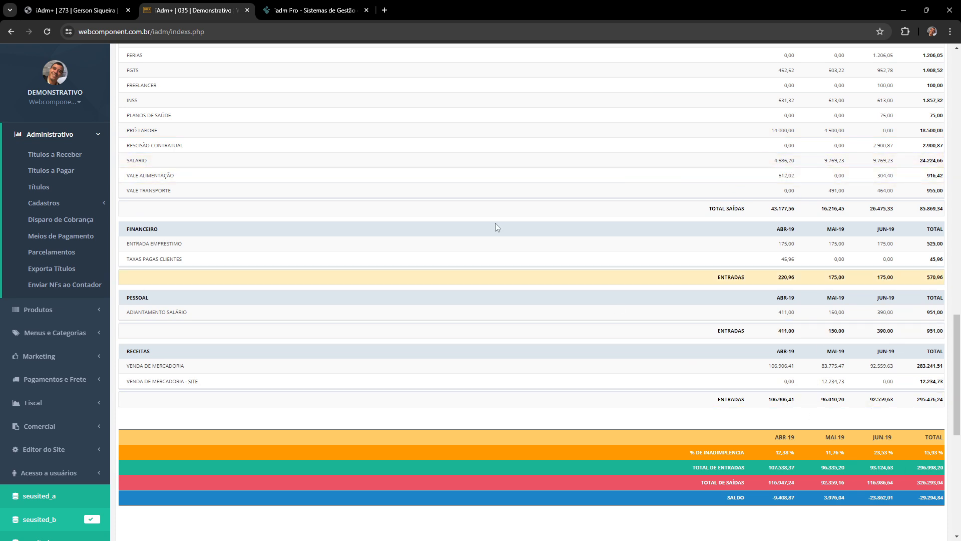
left_click(78, 11)
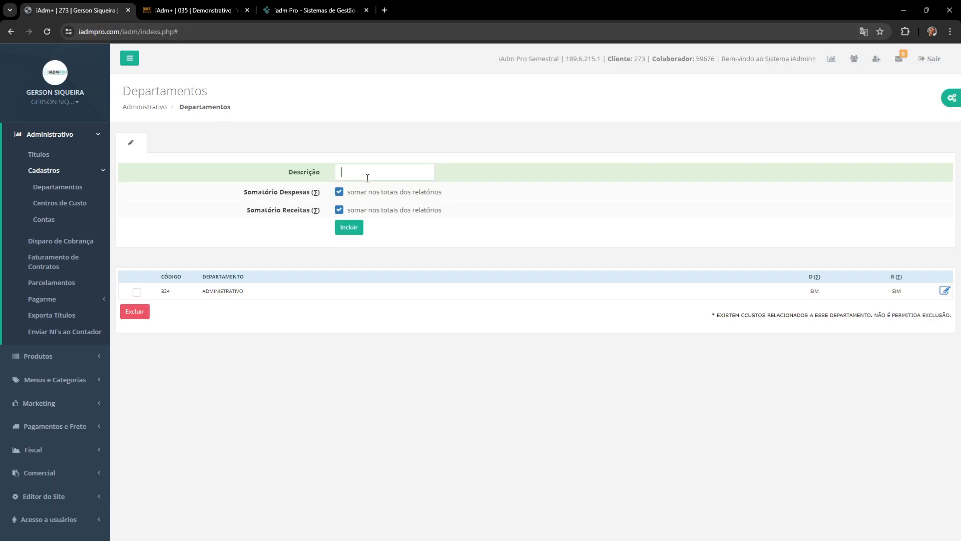
left_click(366, 179)
left_click(349, 228)
Add a department named COMERCIAL, counted in both expense and revenue totals.
left_click(372, 174)
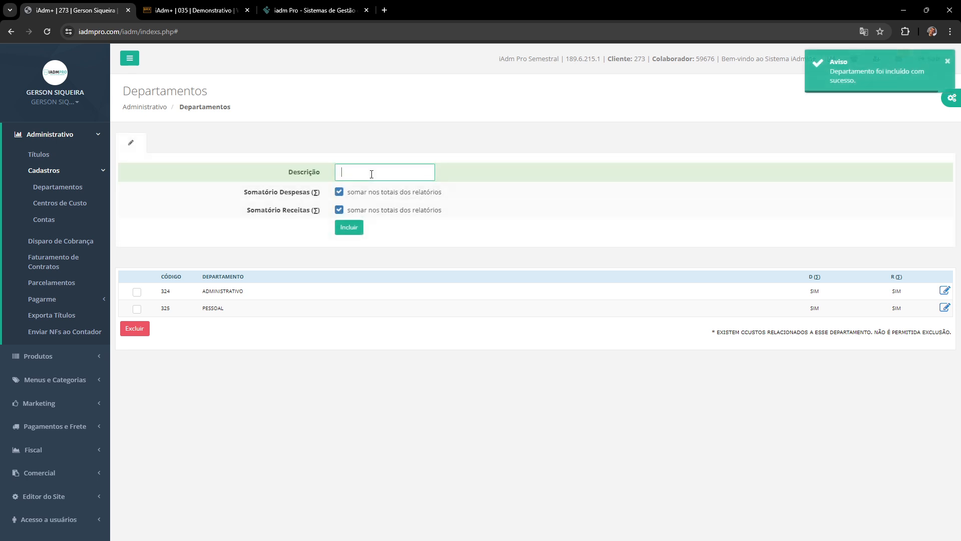
type("COMERCIAL")
left_click(350, 228)
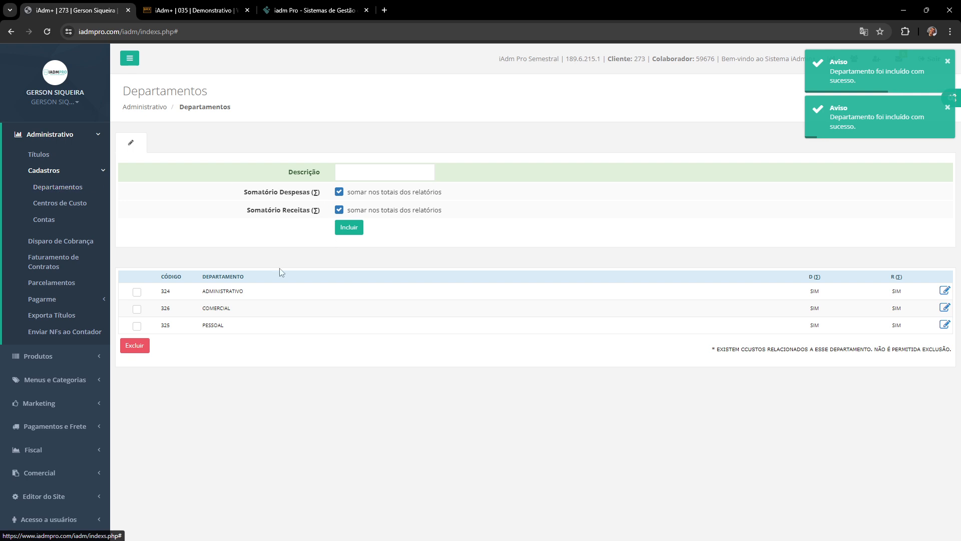
Open the ADMINISTRATIVO department for editing and save it with its current description and total settings.
left_click(947, 294)
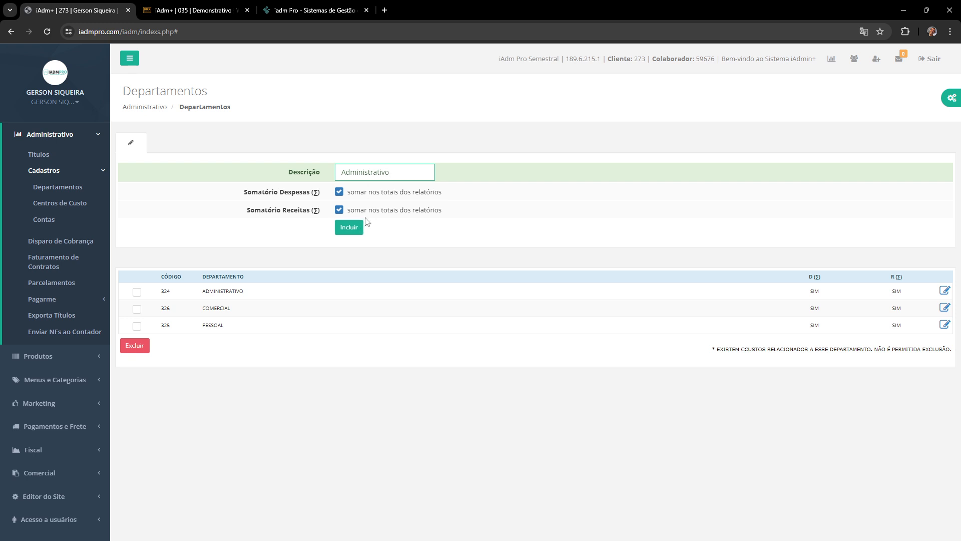
left_click(352, 231)
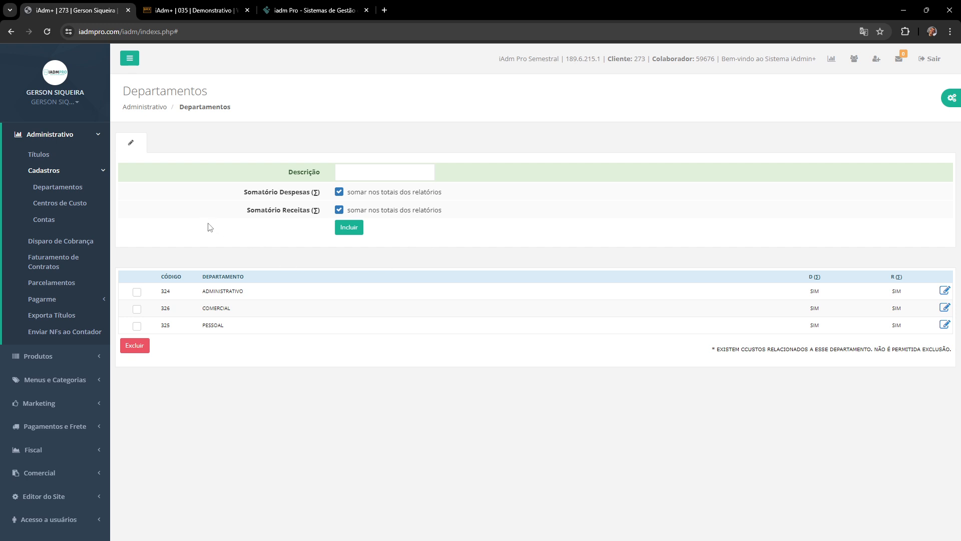
Add a cost centre named LUZ to the ADMINISTRATIVO department, classified as SAÍDA with type FIXO.
left_click(67, 205)
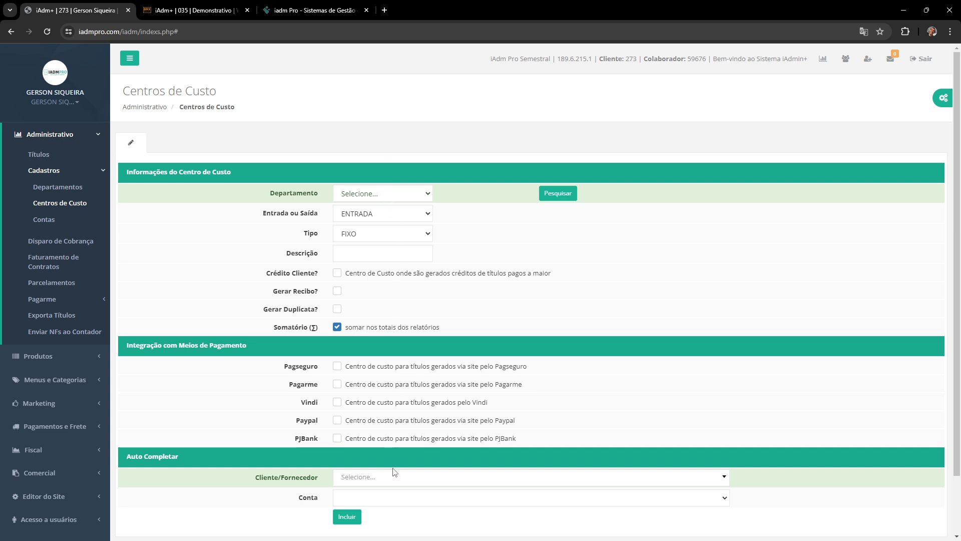
left_click(390, 192)
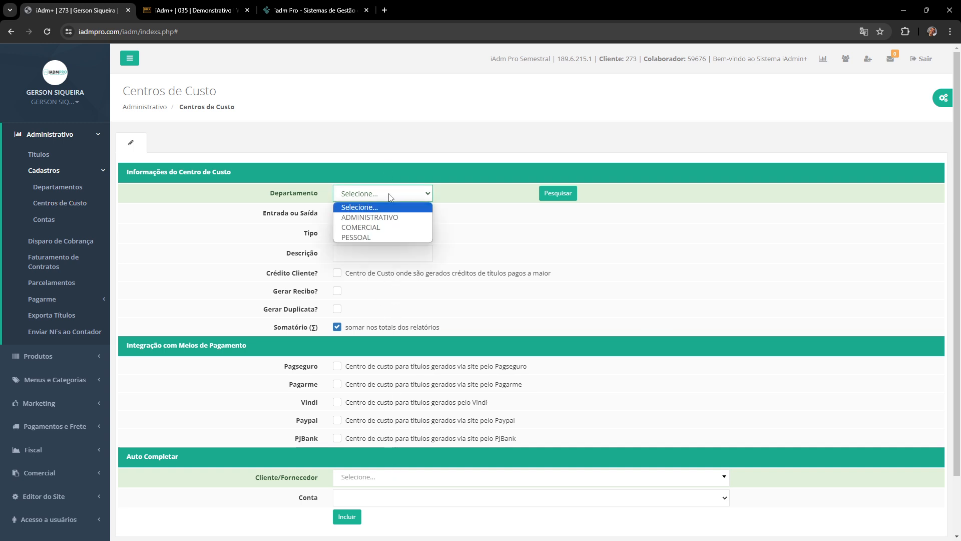
left_click(384, 221)
left_click(376, 218)
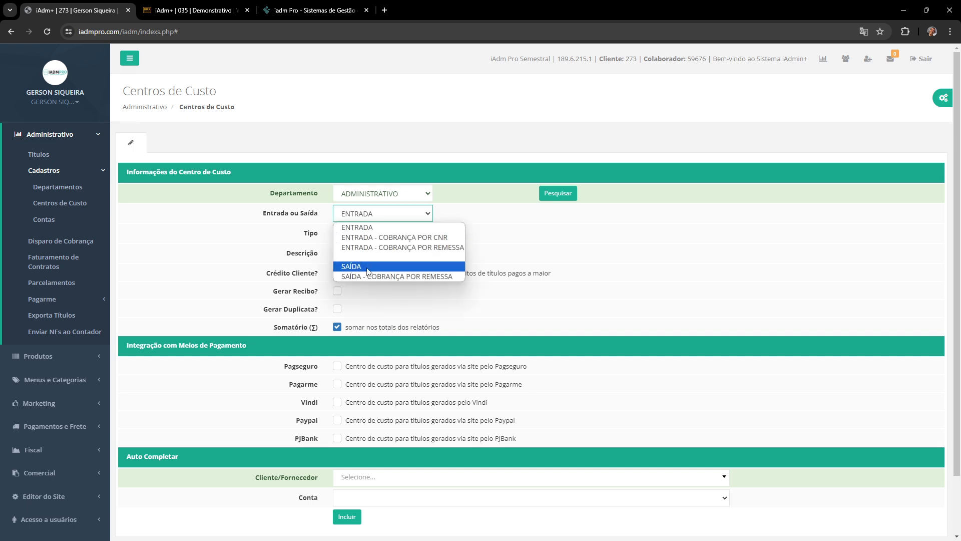
left_click(373, 266)
left_click(372, 235)
left_click(429, 245)
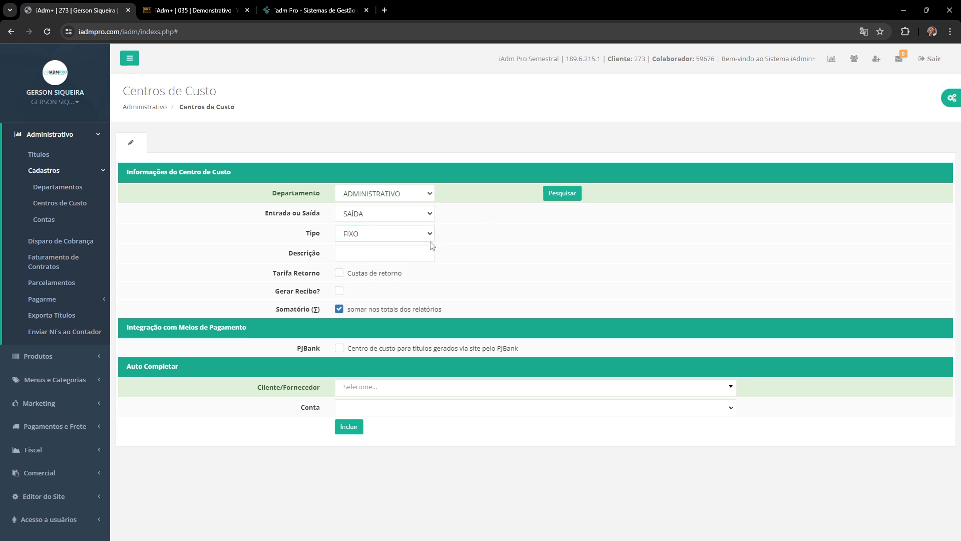
left_click(368, 254)
left_click(473, 279)
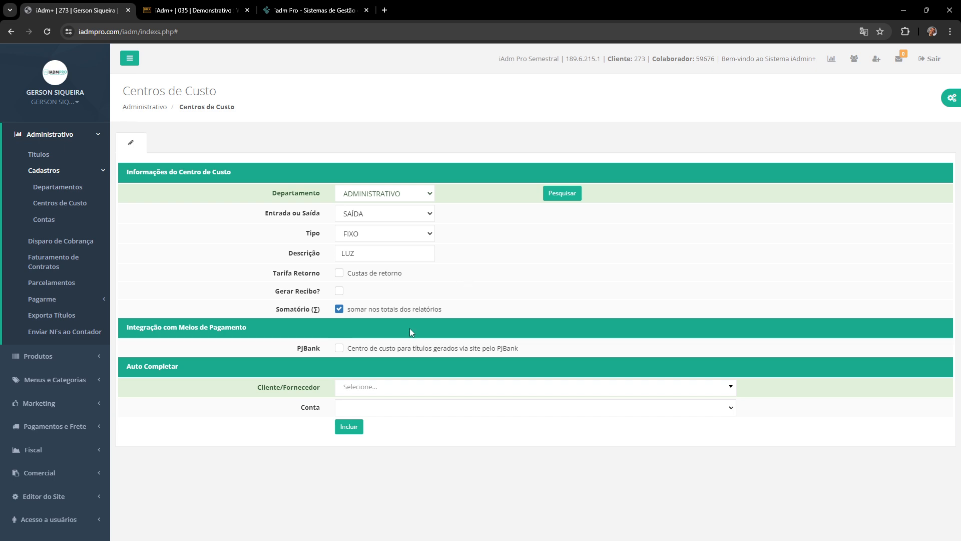
left_click(349, 427)
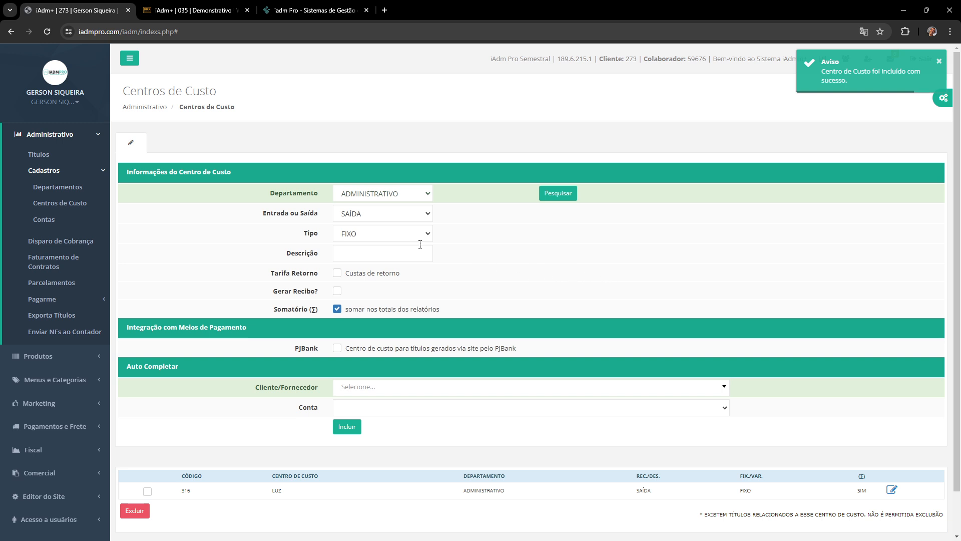
Examine the Entrada ou Saída and Tipo options available for a cost centre, keeping SAÍDA and FIXO.
left_click(356, 235)
left_click(374, 214)
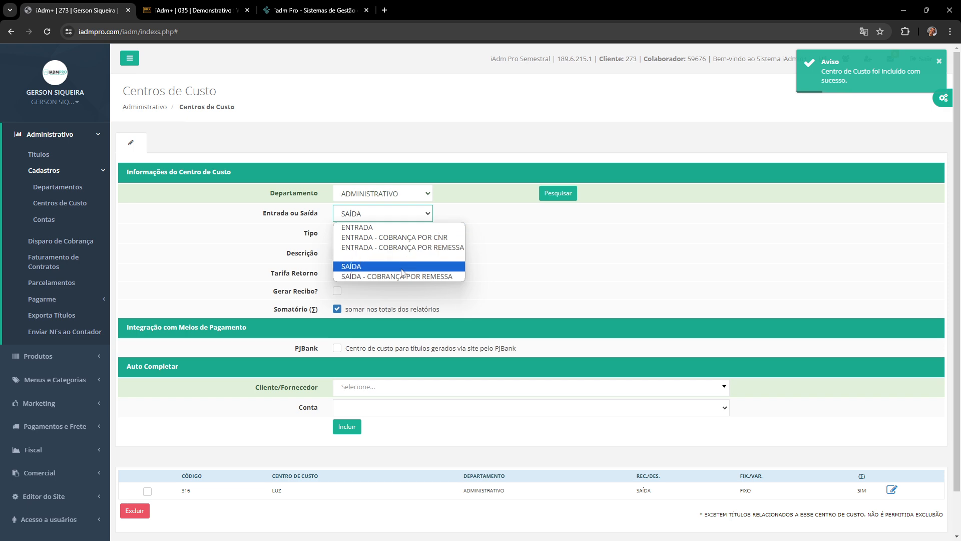
left_click(470, 202)
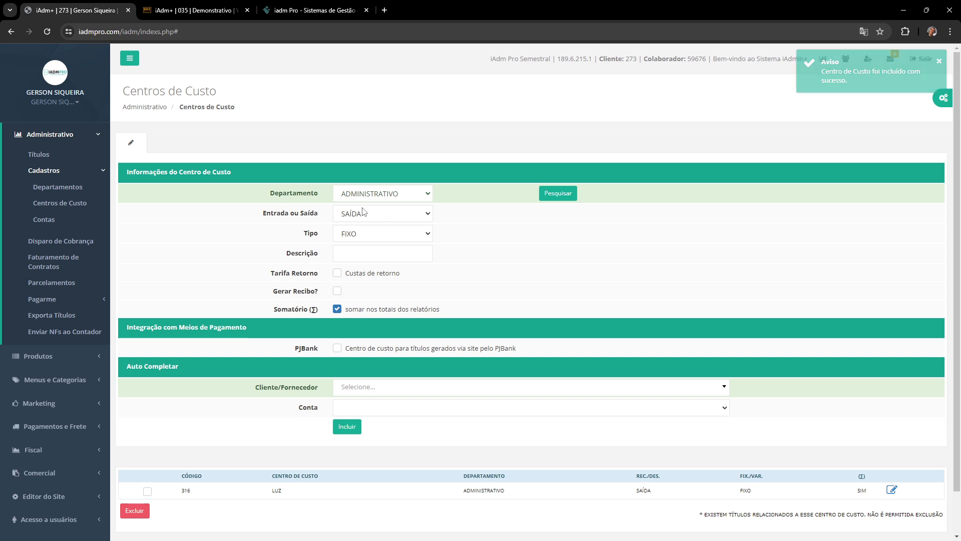
left_click(363, 234)
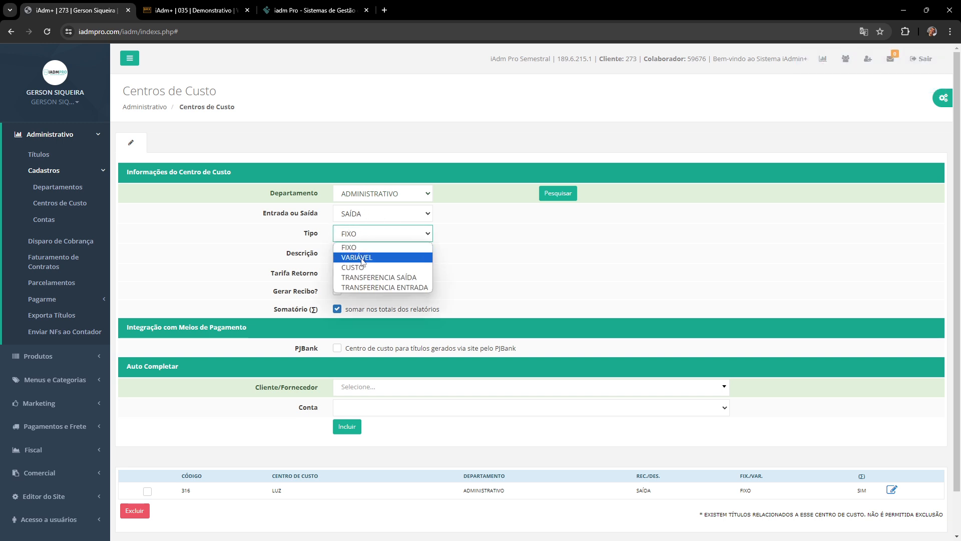
left_click(462, 232)
left_click(392, 235)
key("Up")
left_click(450, 227)
left_click(380, 241)
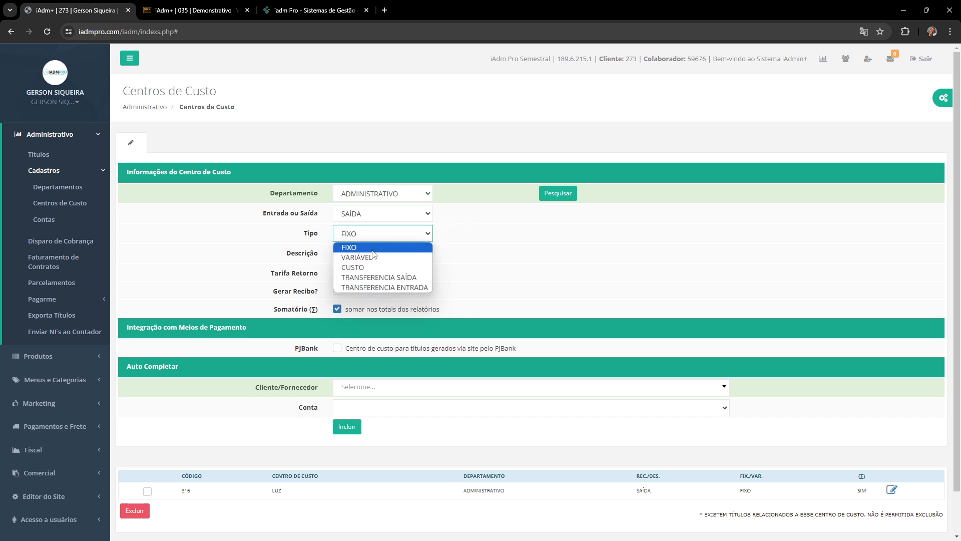
left_click(491, 218)
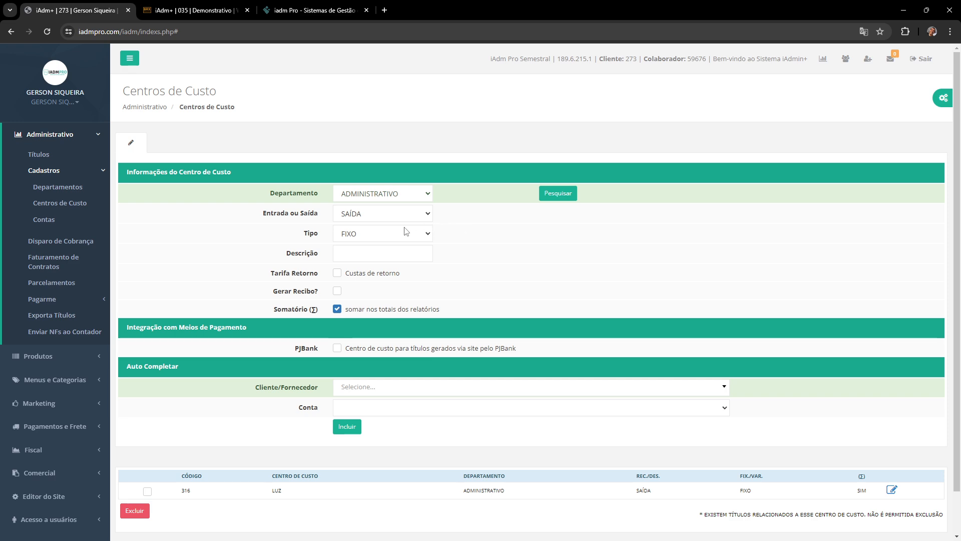
left_click(407, 232)
left_click(483, 224)
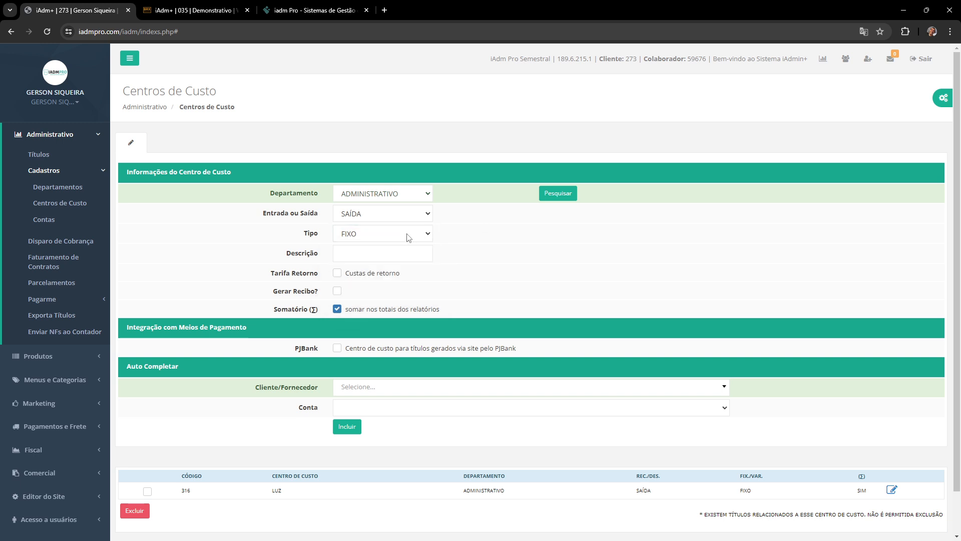
Add a cost centre named CARTÓRIO to the ADMINISTRATIVO department, classified as SAÍDA with type VARIÁVEL.
left_click(408, 236)
left_click(478, 225)
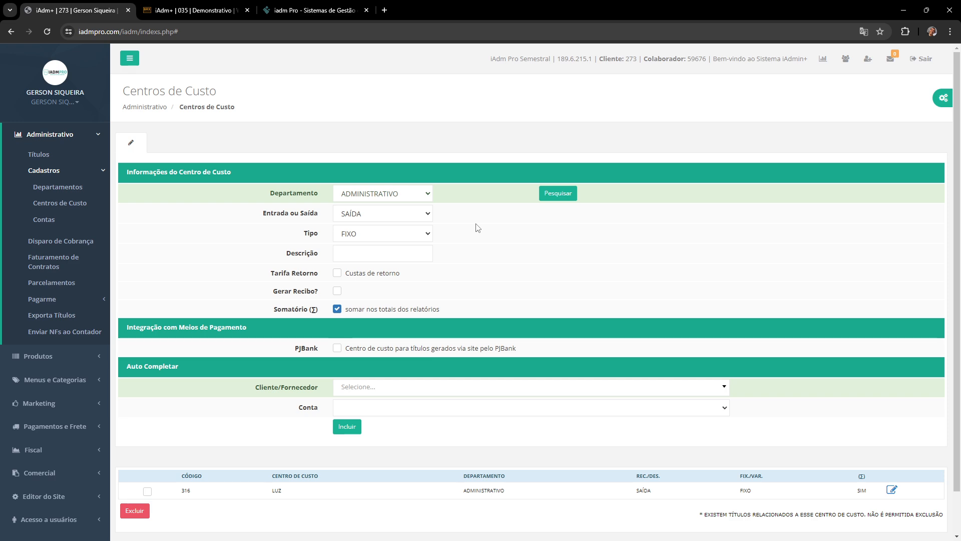
left_click(365, 239)
left_click(365, 257)
left_click(366, 257)
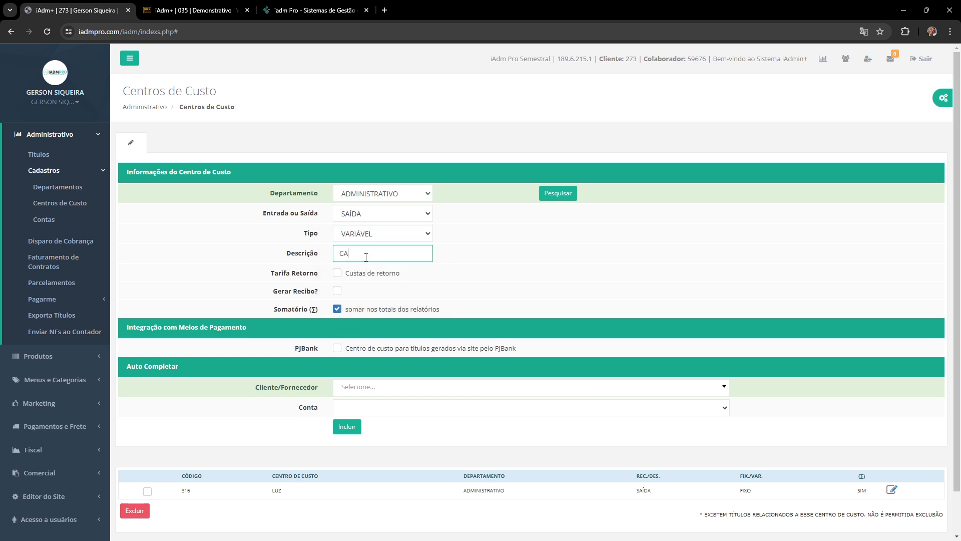
type("CARTÓRIO")
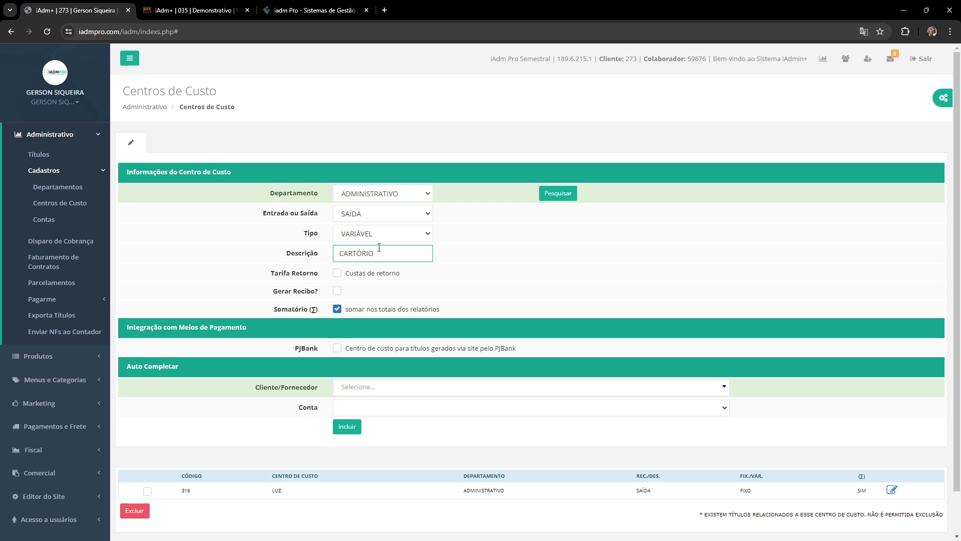
left_click(350, 429)
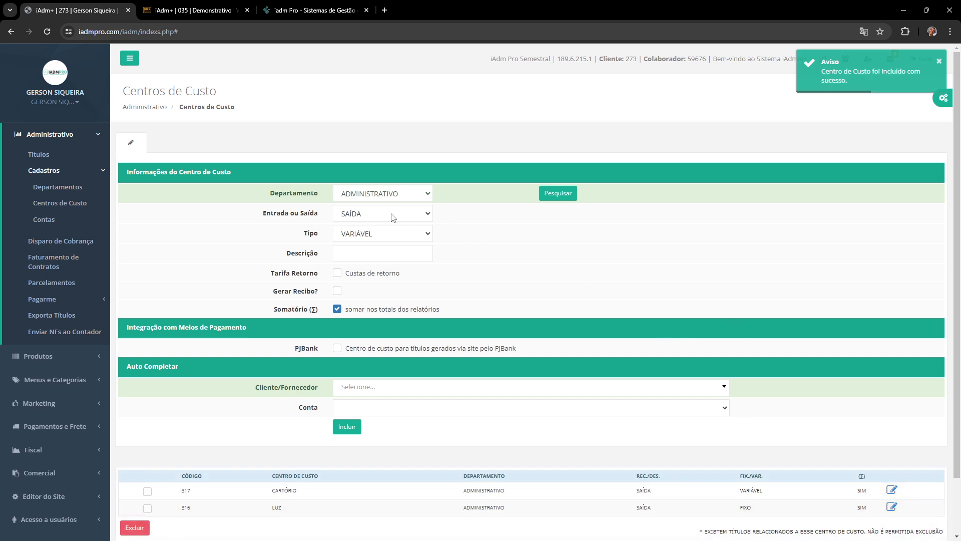
Add a cost centre named AGUA to the ADMINISTRATIVO department, classified as SAÍDA with type FIXO.
left_click(379, 233)
left_click(356, 247)
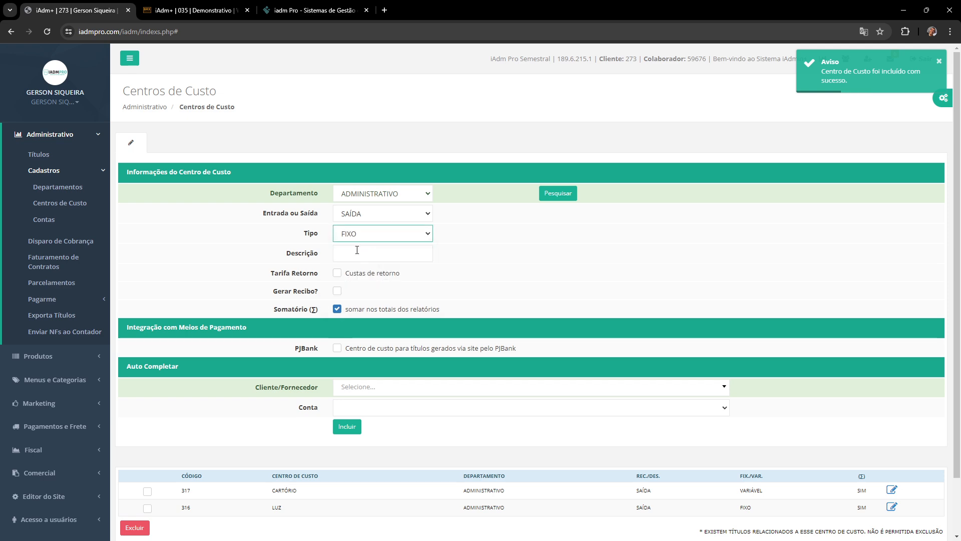
left_click(355, 254)
type("AGUA")
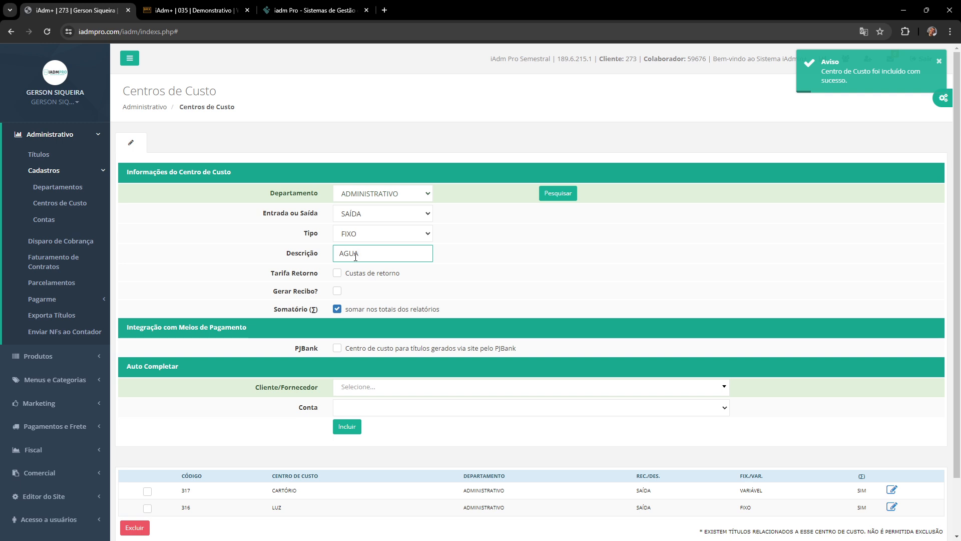
left_click(347, 427)
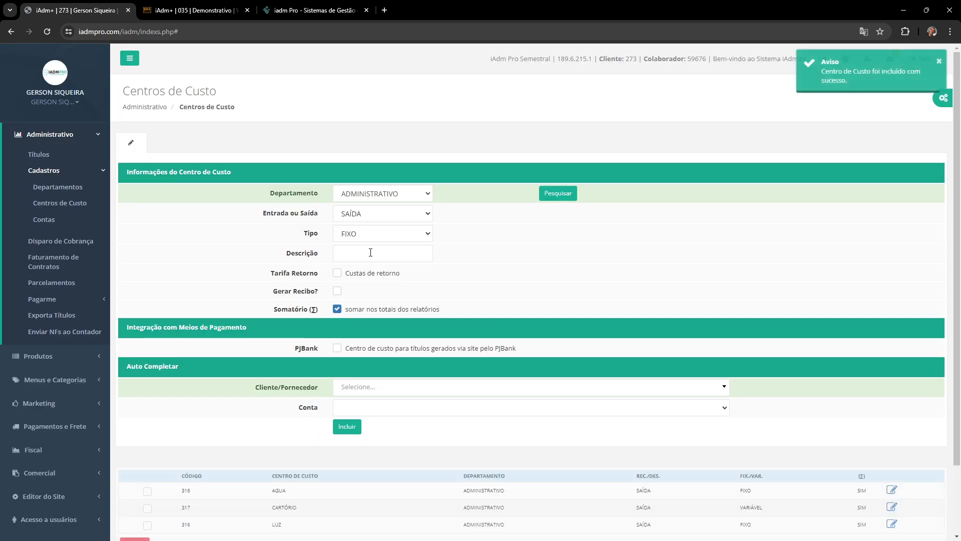
Add a cost centre named ALUGUEL to the ADMINISTRATIVO department, keeping SAÍDA and FIXO.
left_click(369, 253)
type("ALUG")
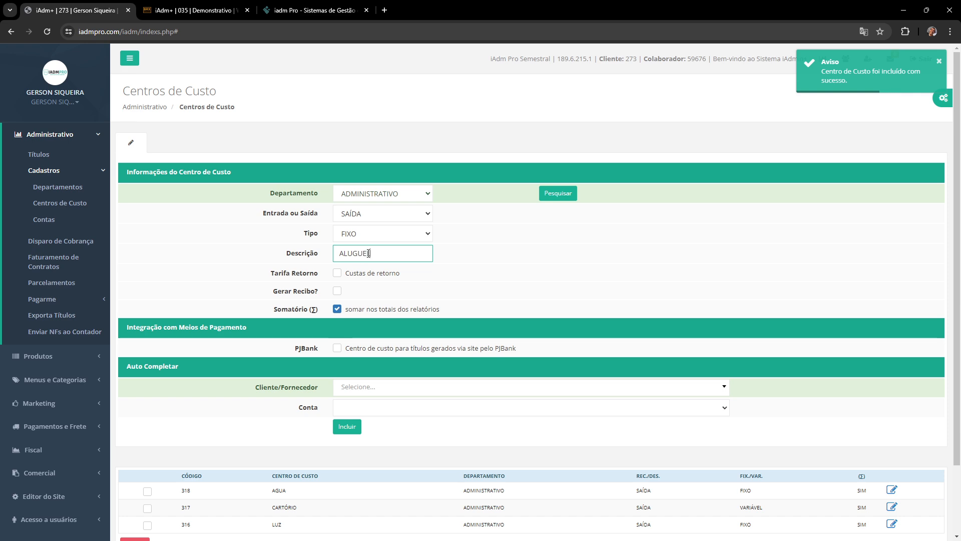
type("UEL")
left_click(361, 425)
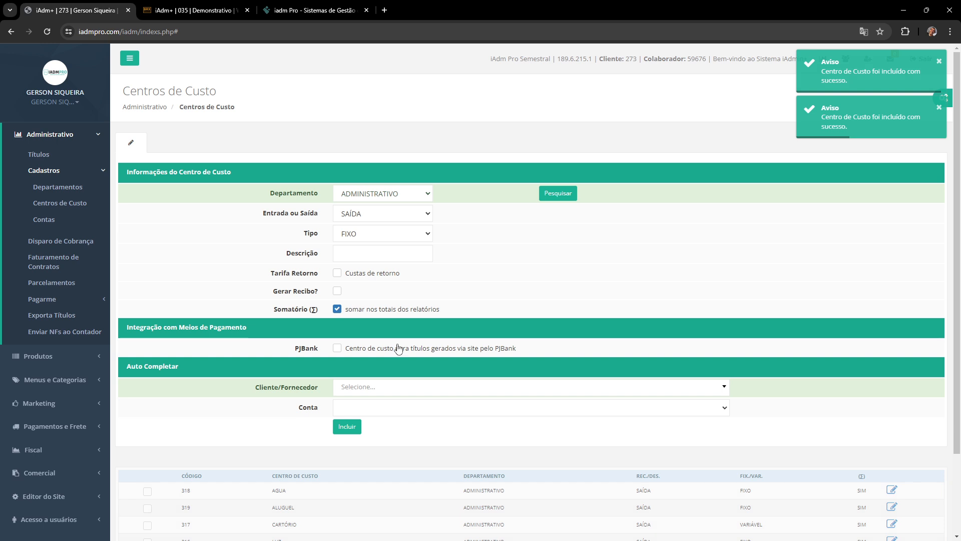
Add a cost centre named TELEFONE to the ADMINISTRATIVO department as SAÍDA and FIXO, and review the cost centre list.
left_click(372, 253)
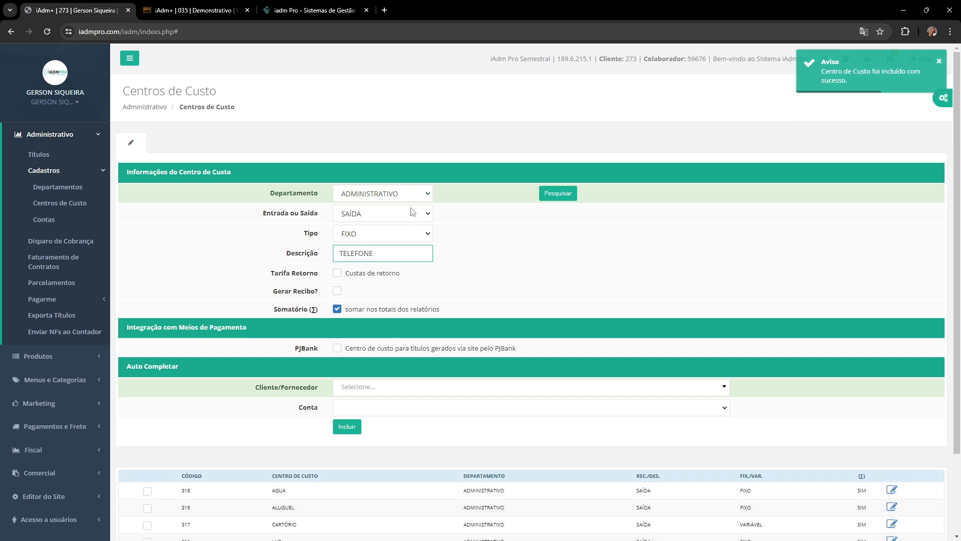
left_click(349, 426)
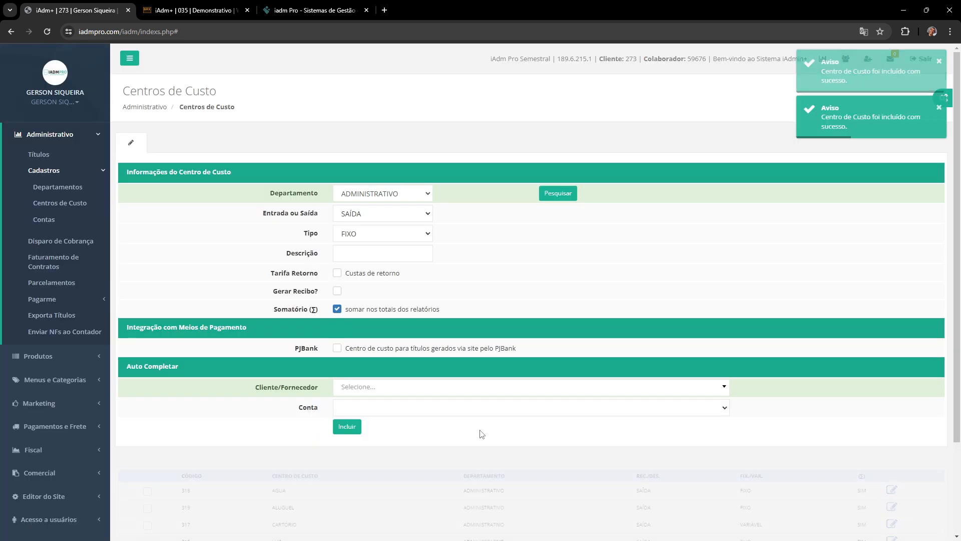
scroll(480, 431, "down", 3)
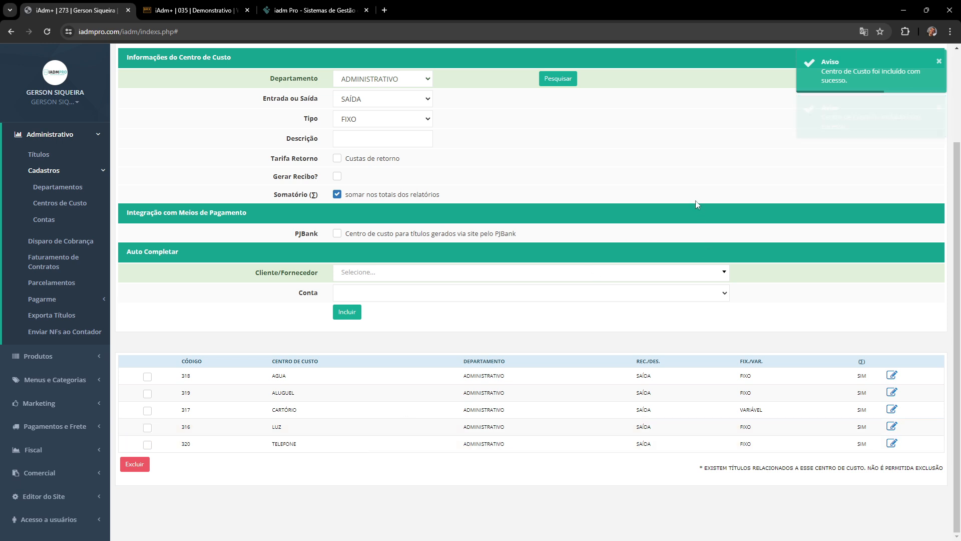
scroll(676, 198, "up", 3)
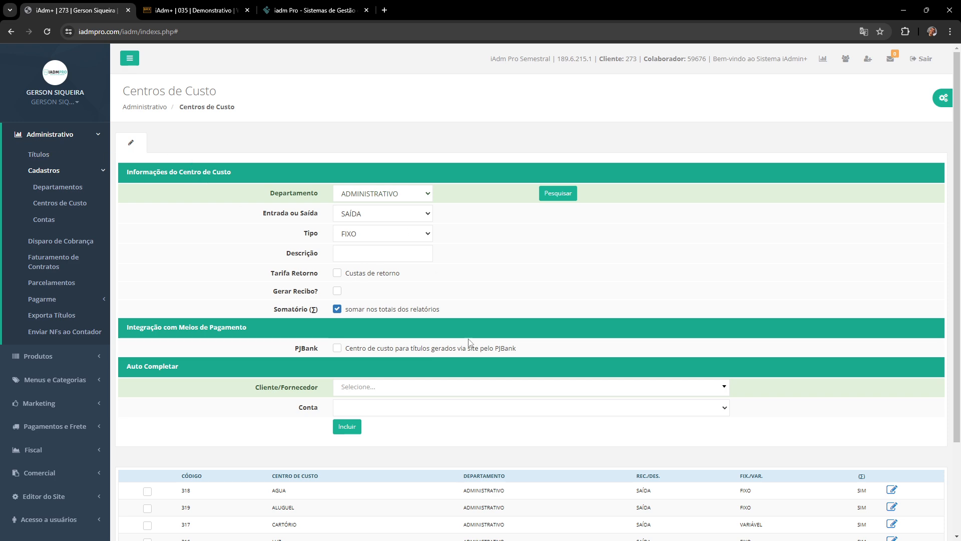
scroll(486, 380, "down", 2)
scroll(471, 345, "up", 2)
Start a new financial account described as ITAÚ with an opening balance of 100,00.
left_click(50, 220)
left_click(294, 145)
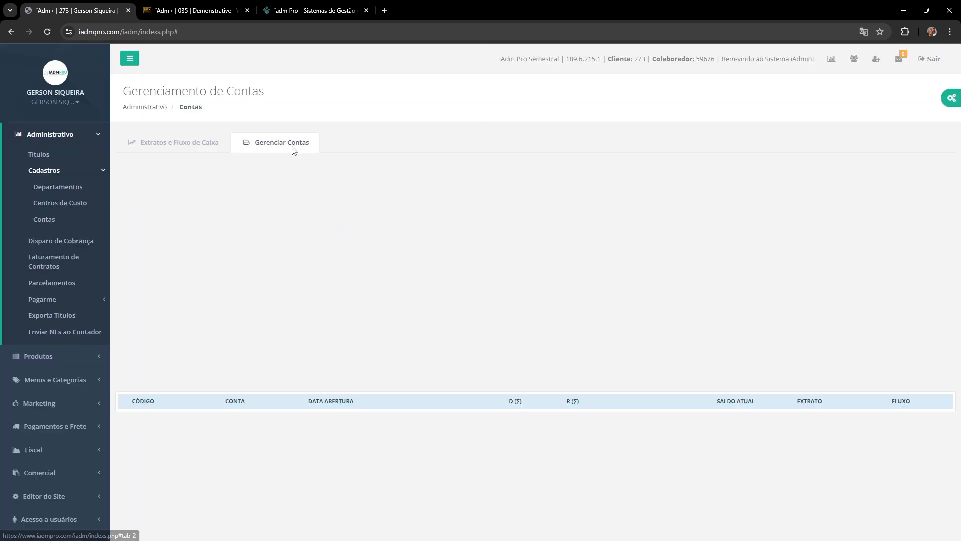
left_click(355, 171)
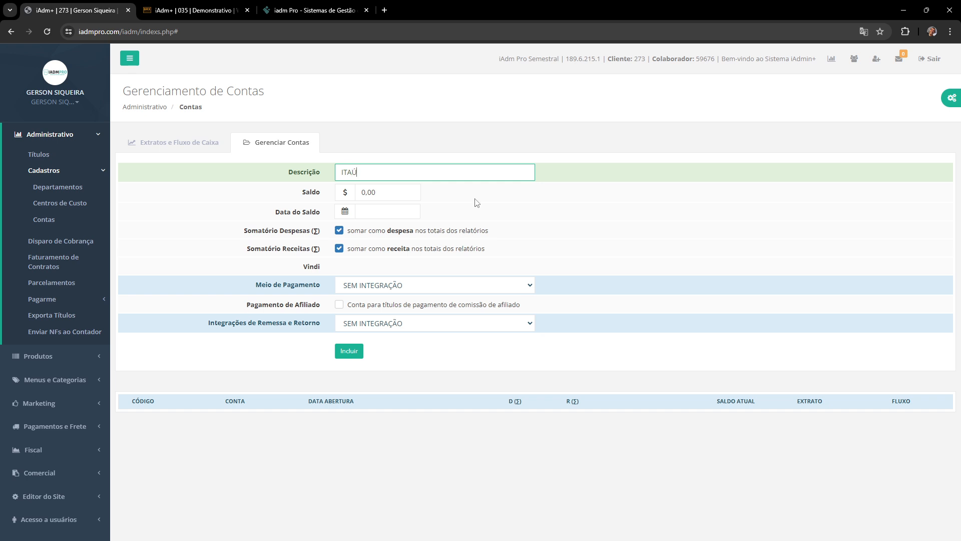
left_click(401, 190)
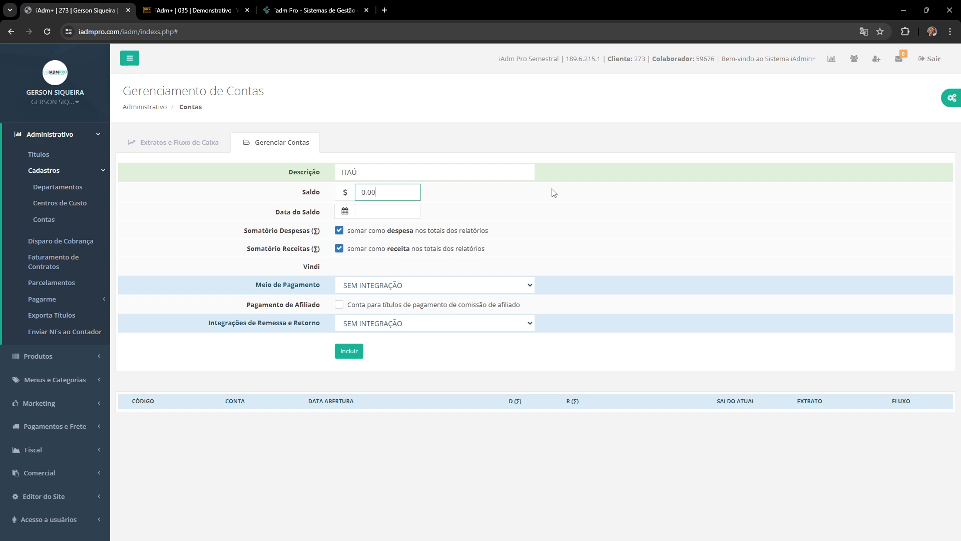
type("1,00")
key("ctrl+a")
key("BackSpace")
type("10,00")
left_click(426, 199)
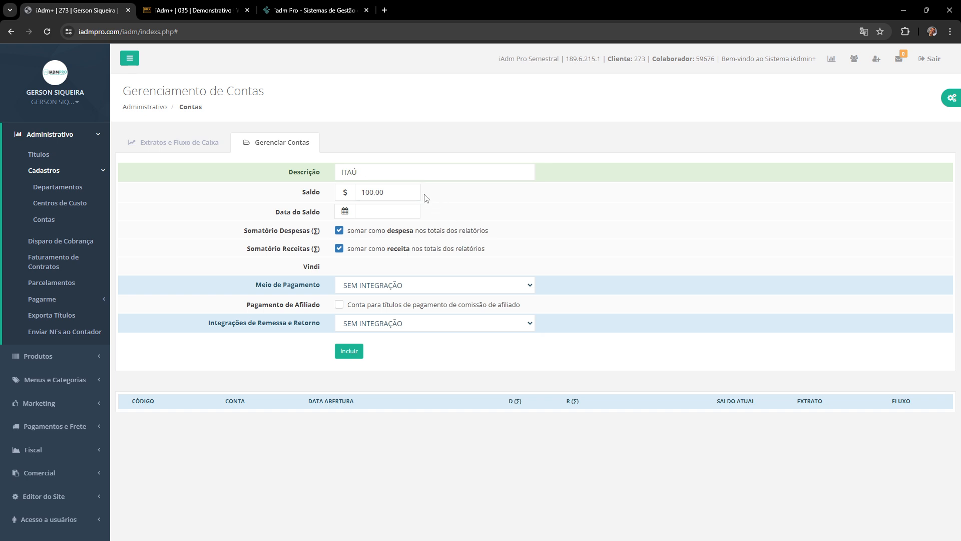
left_click(395, 190)
left_click(517, 196)
Set the ITAÚ account's balance date to 01/06/2024 and add the account, counted in both expense and revenue totals.
left_click(377, 214)
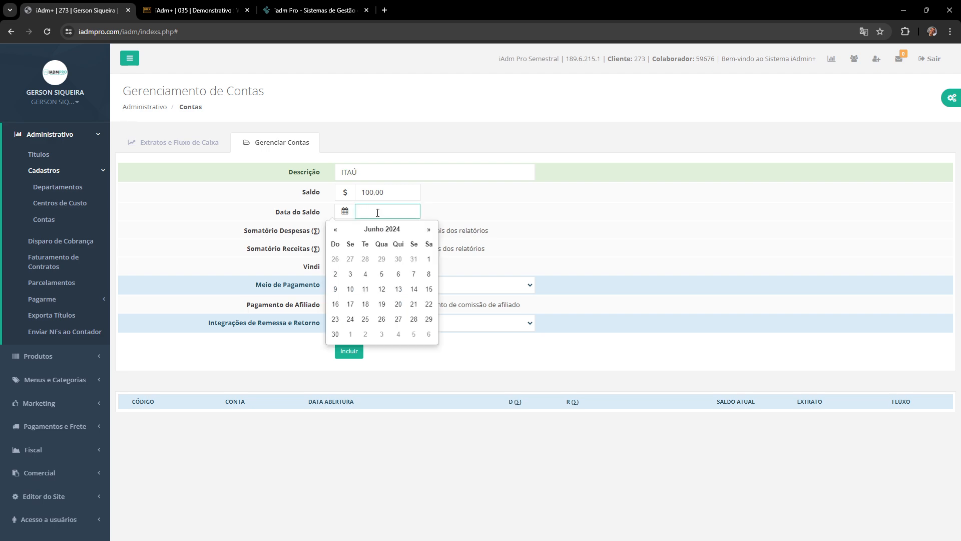
left_click(430, 259)
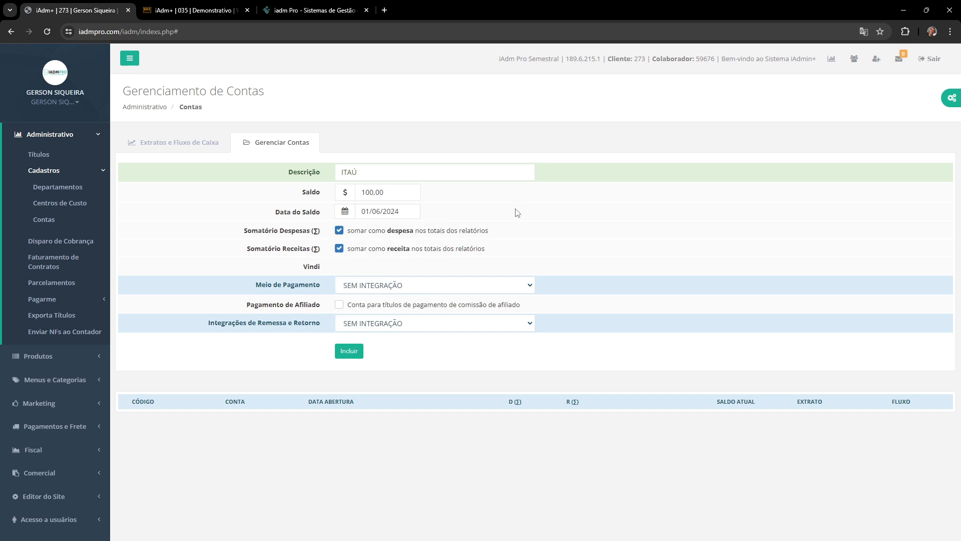
left_click(358, 352)
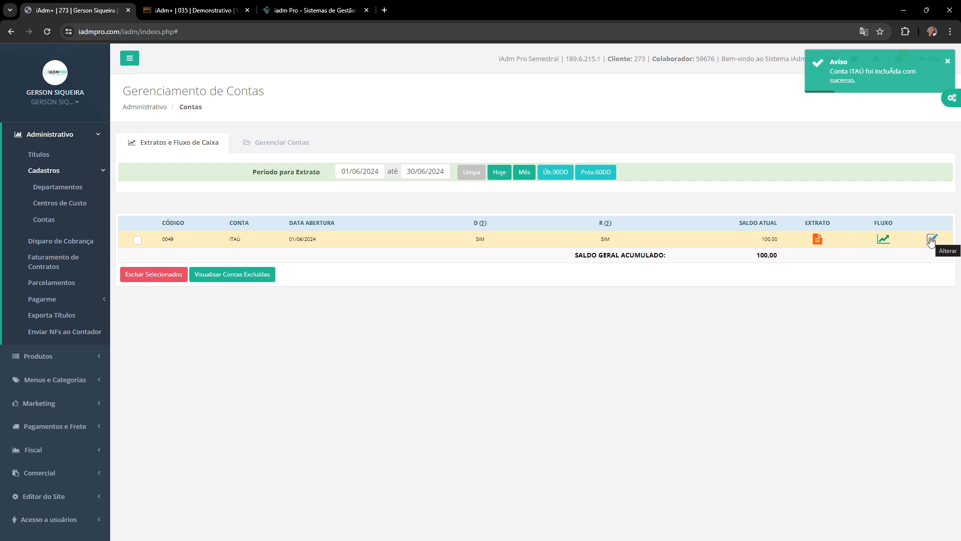
View the ITAÚ account's statement for the period 01/06/2024 to 30/06/2024 and close it.
left_click(818, 239)
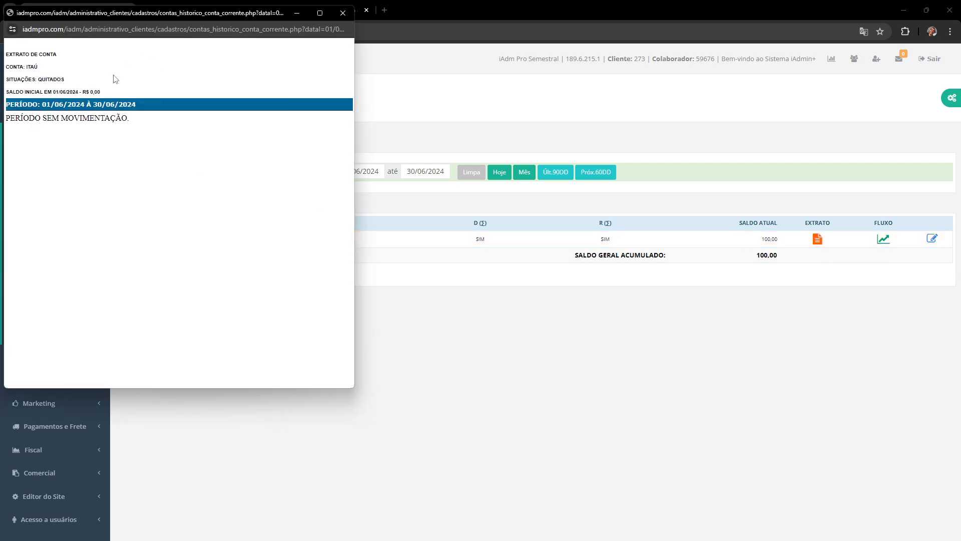
left_click(343, 14)
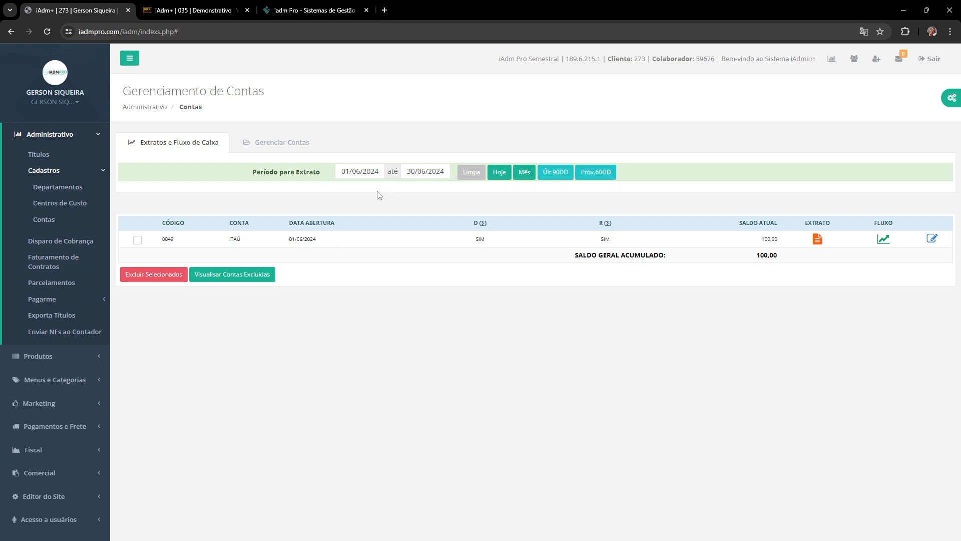
Add a financial account named BANCO DO BRASIL with a zero balance dated 01/06/2024.
left_click(296, 146)
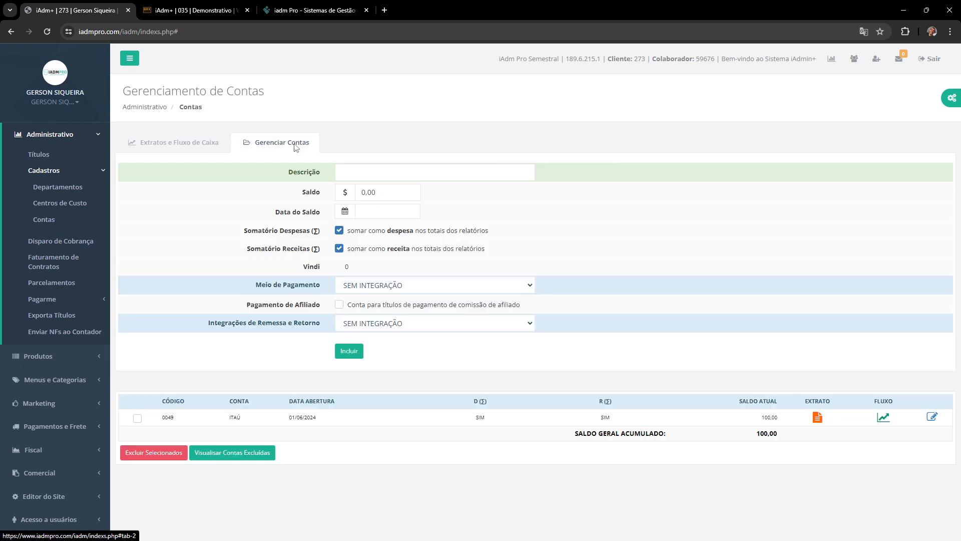
left_click(372, 174)
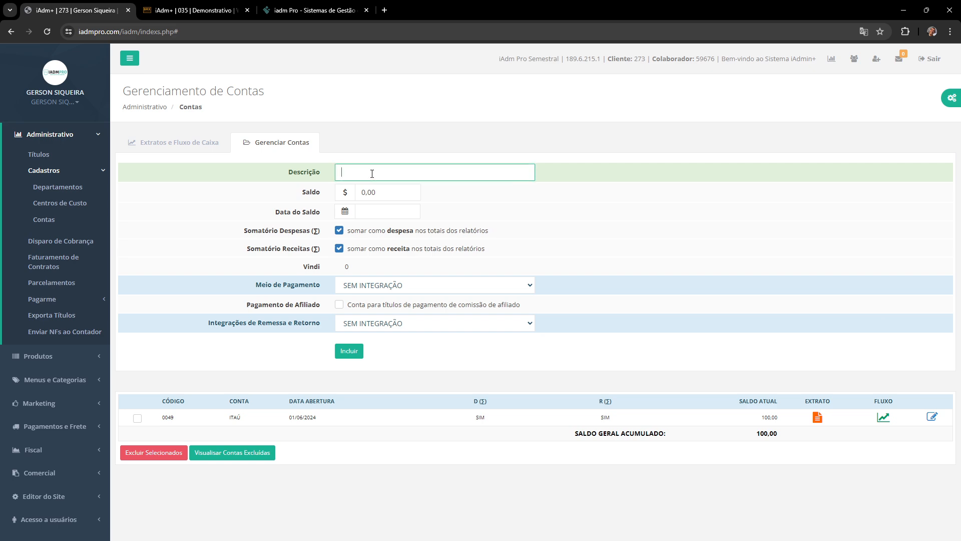
type("BANCO DO BRASIL")
left_click(396, 208)
left_click(429, 258)
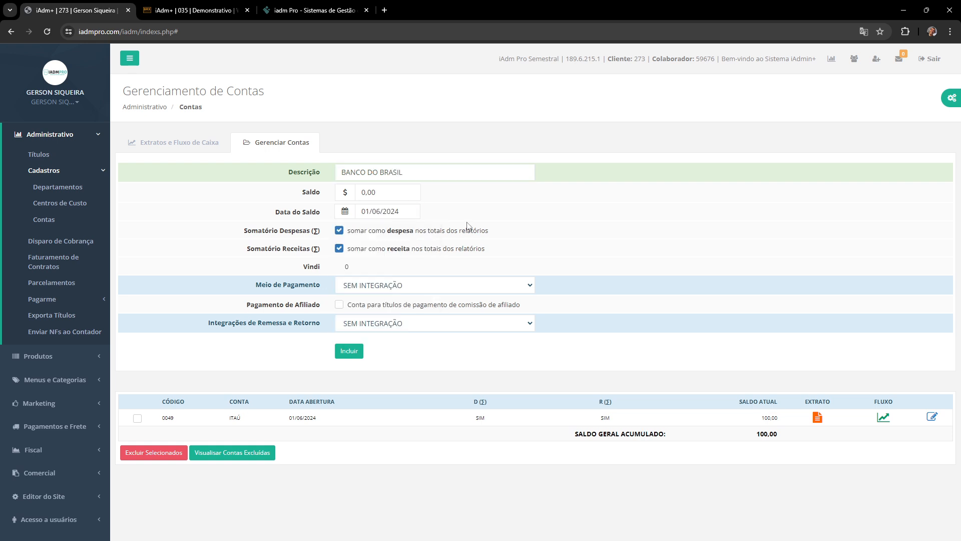
left_click(351, 352)
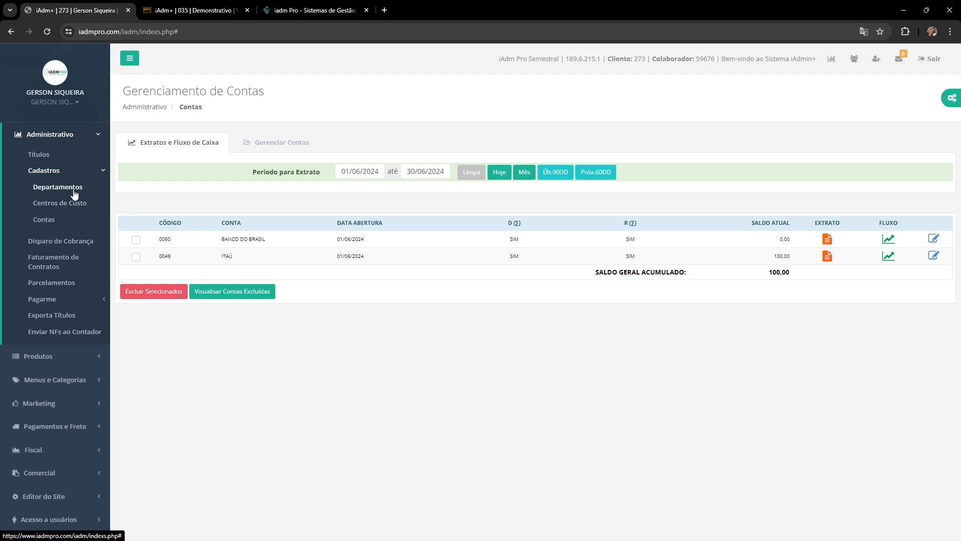
Review which registered departments can be excluded, selecting COMERCIAL and clearing the selection without deleting it.
left_click(64, 187)
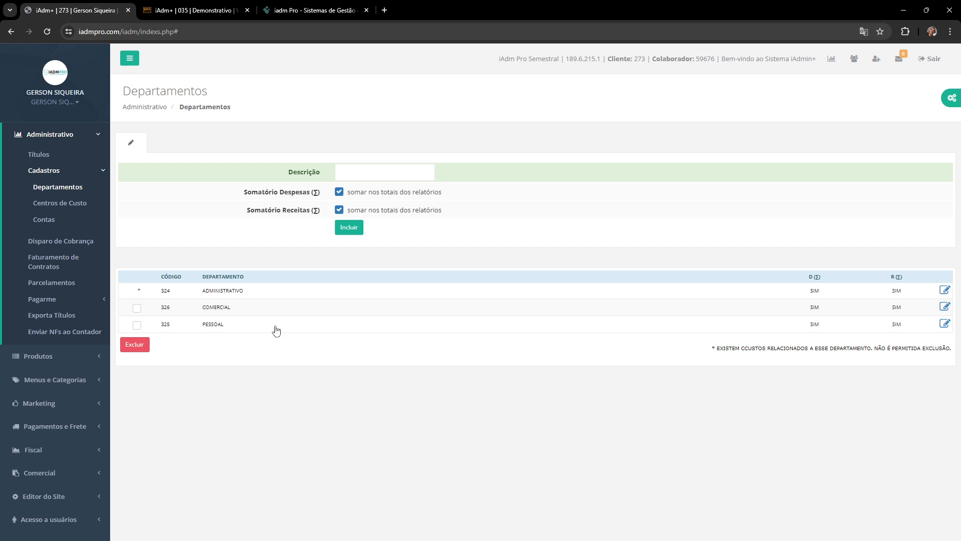
left_click(137, 308)
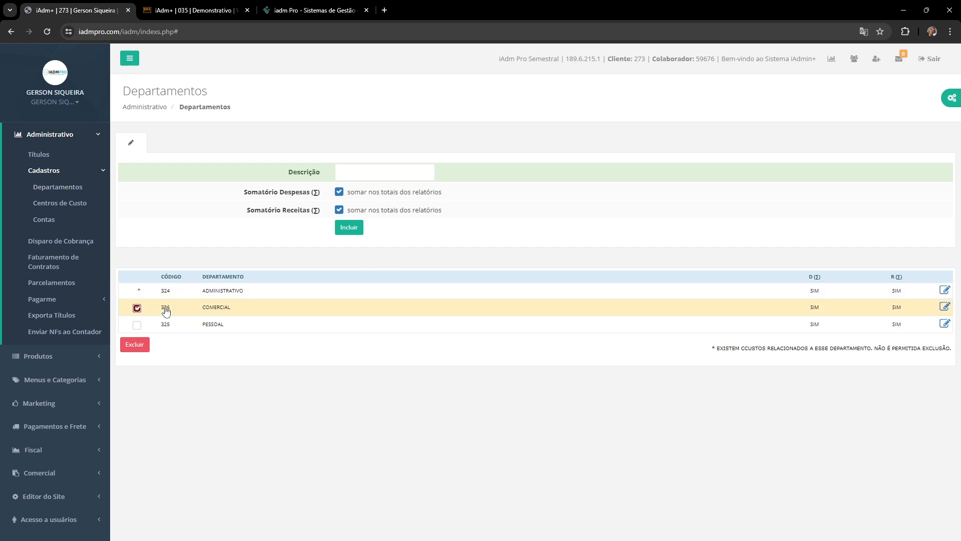
left_click(138, 309)
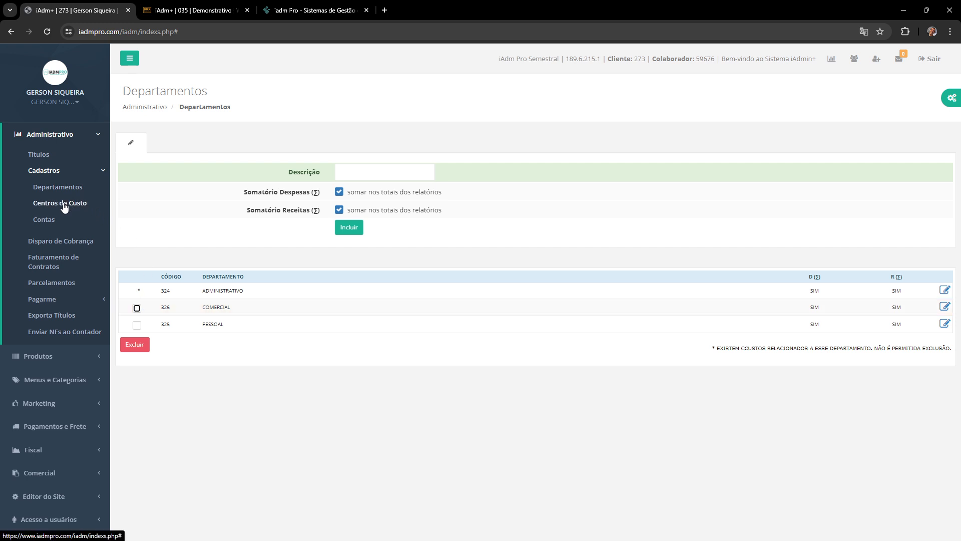
left_click(205, 248)
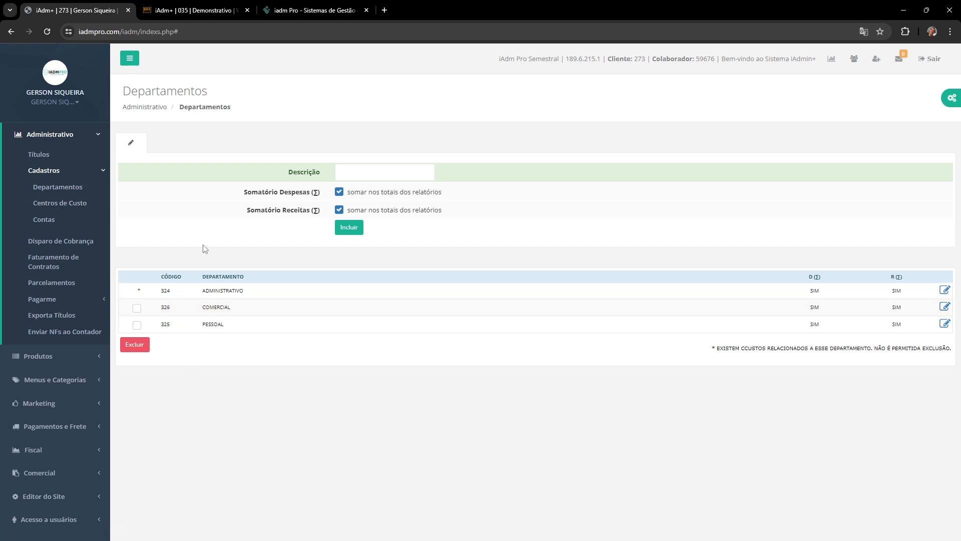